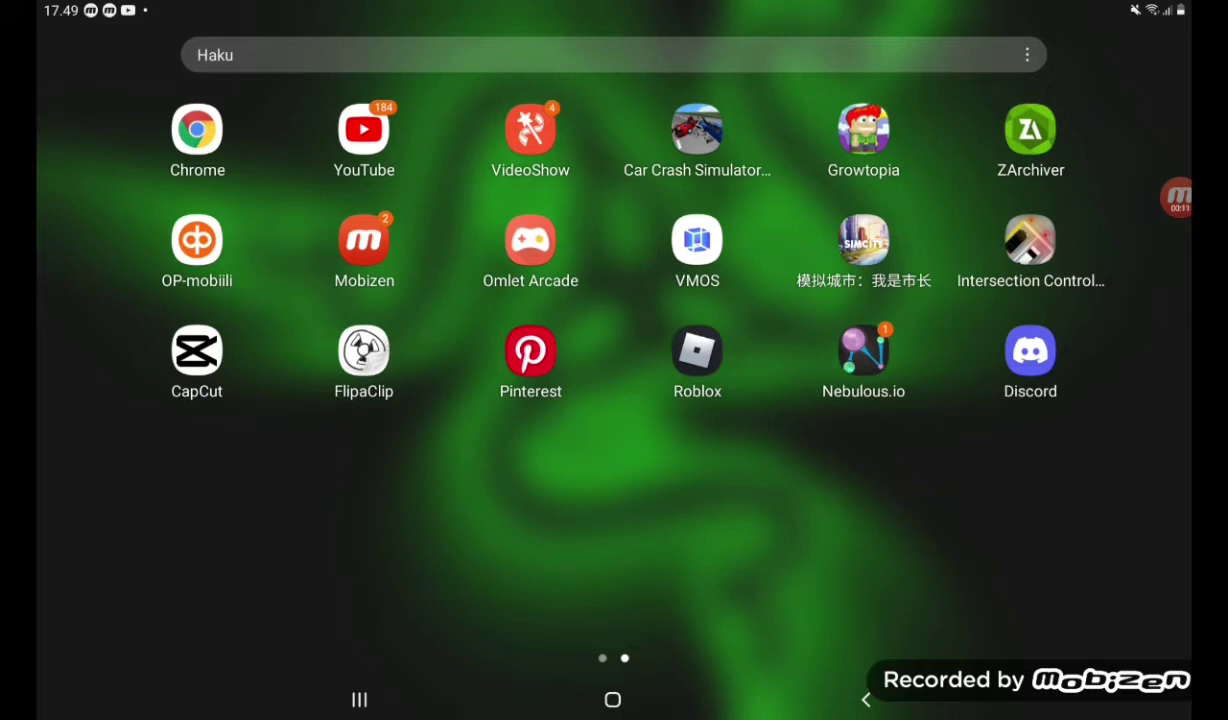
click(197, 129)
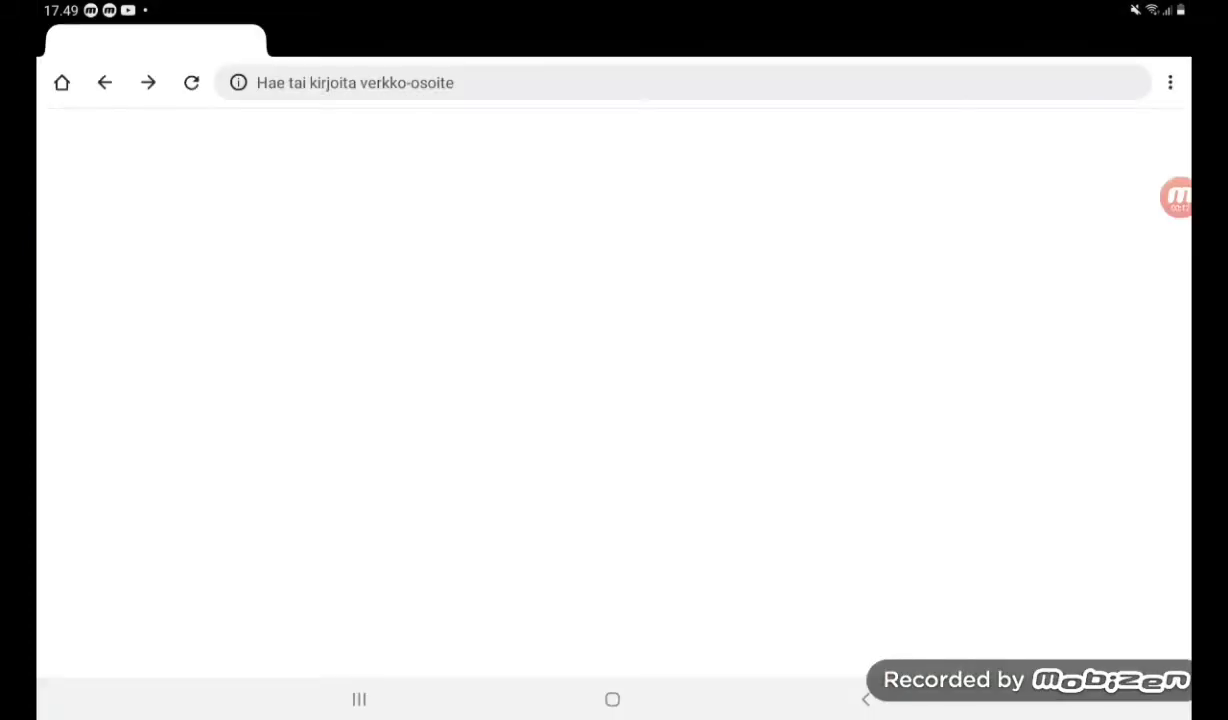
click(355, 82)
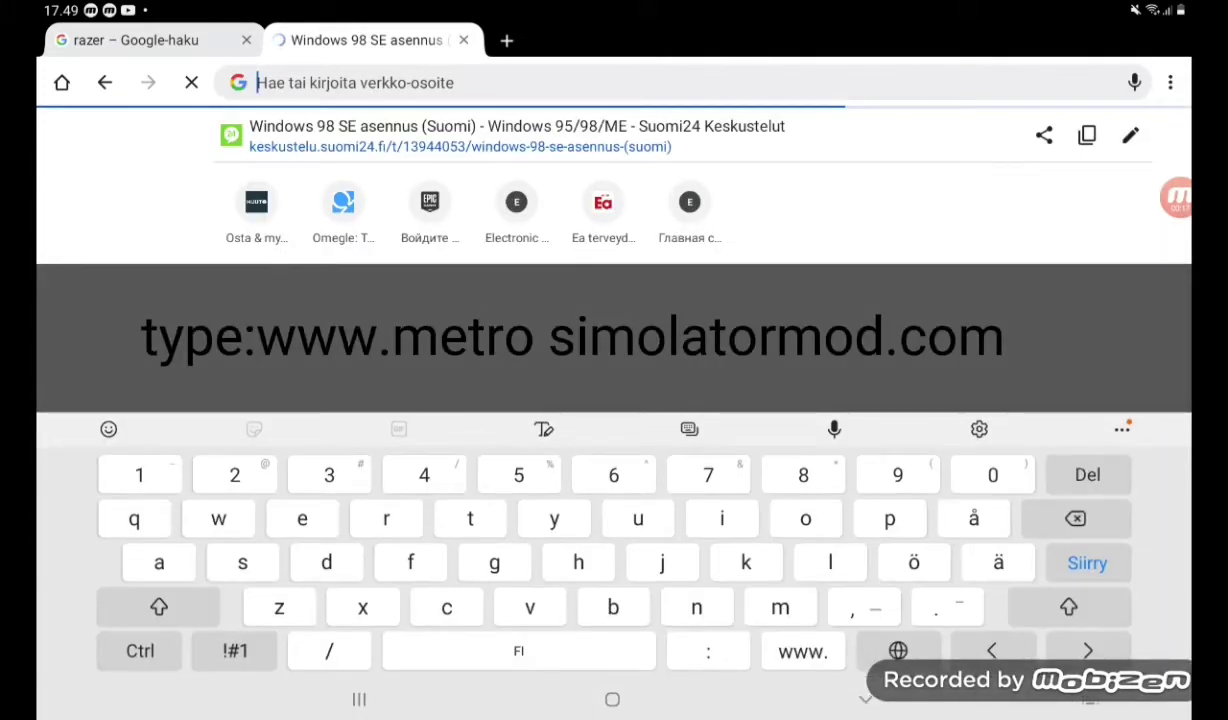
text(www.w)
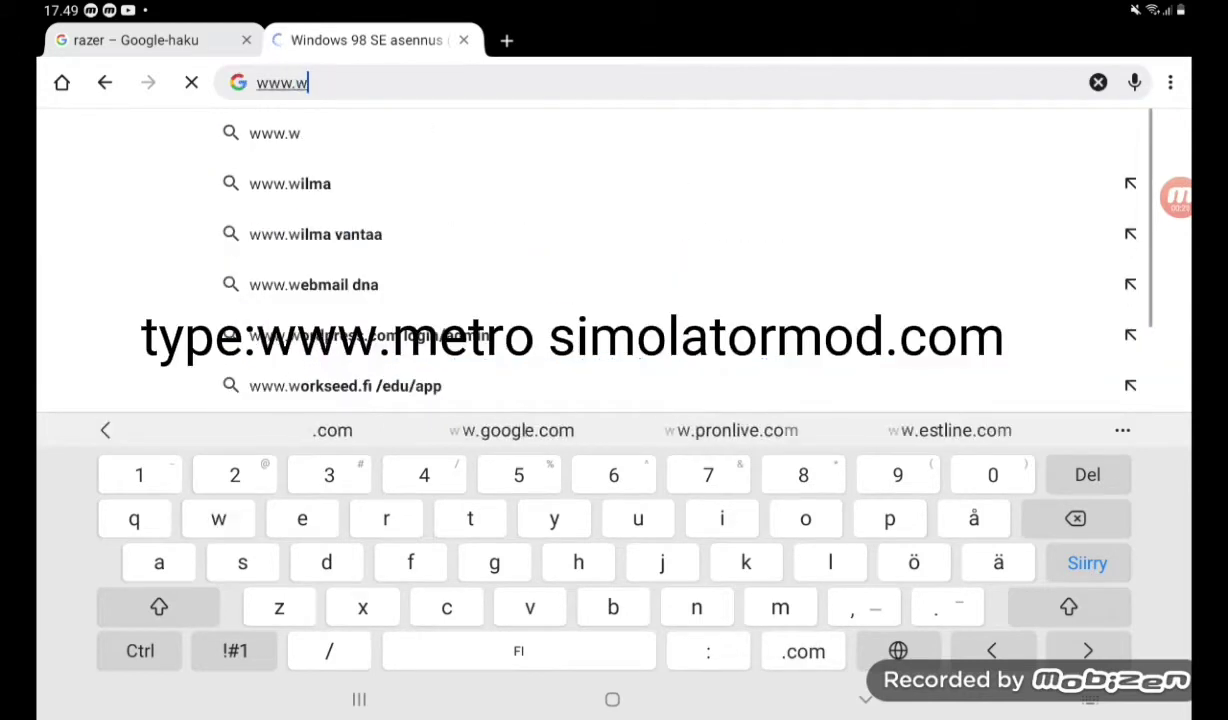
key(BackSpace)
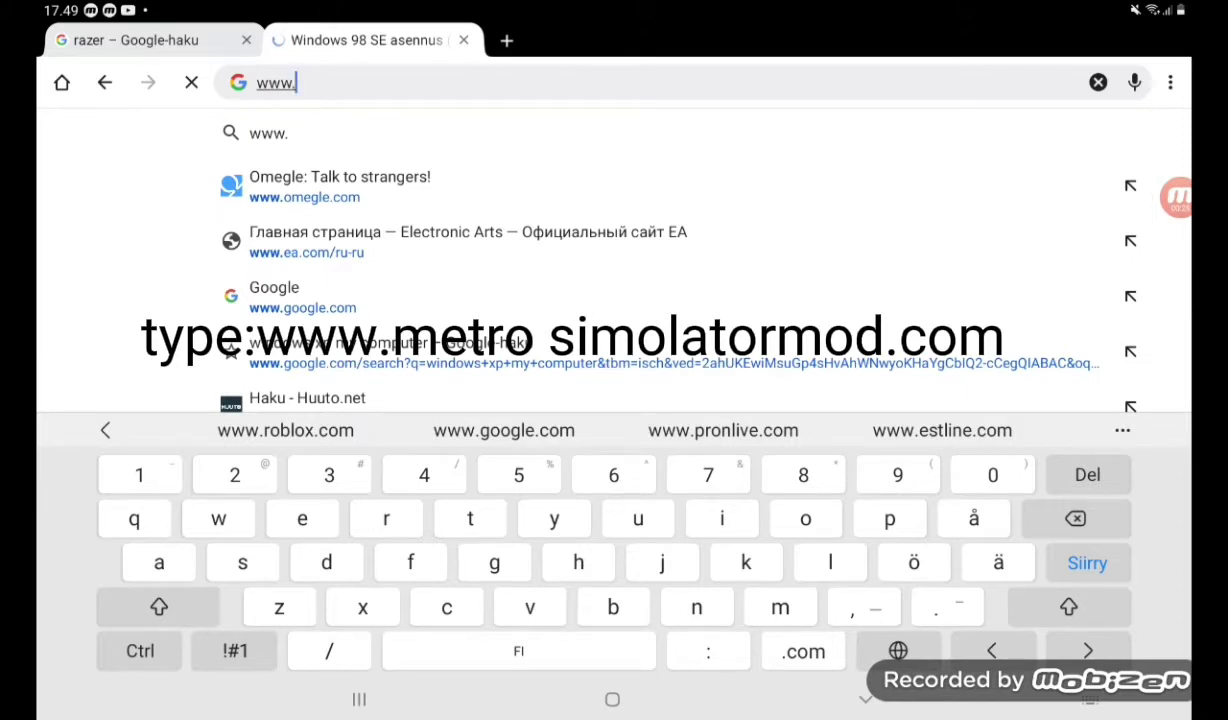
text(tr)
text(a)
text(i)
key(BackSpace)
key(BackSpace)
key(BackSpace)
key(BackSpace)
text(me4ro)
key(BackSpace)
key(BackSpace)
key(BackSpace)
text(tro)
key(BackSpace)
key(BackSpace)
text(o)
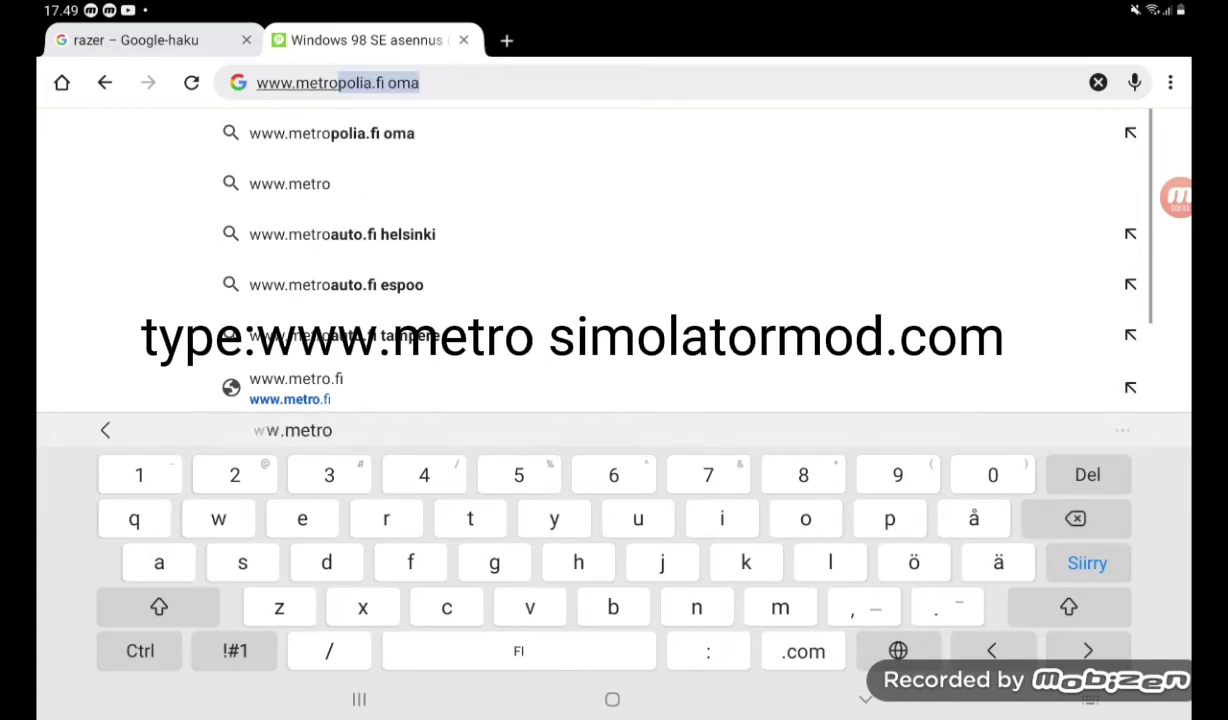
key(BackSpace)
text(simo)
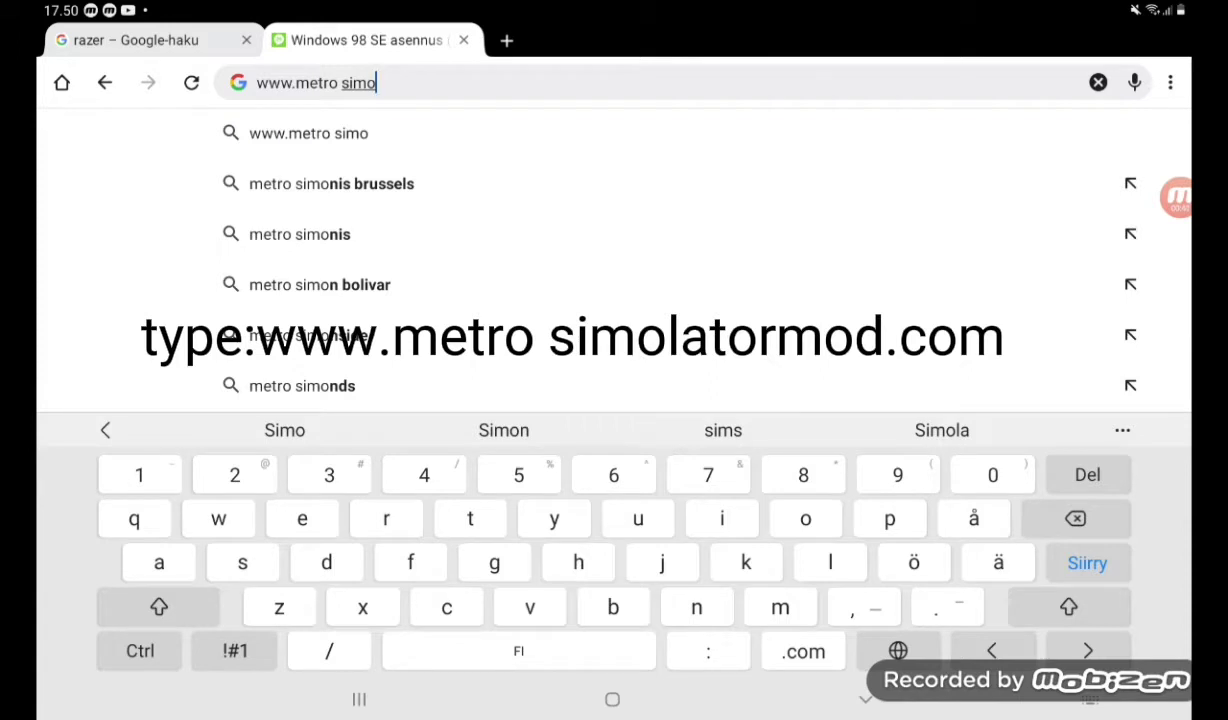
text(lator)
click(285, 430)
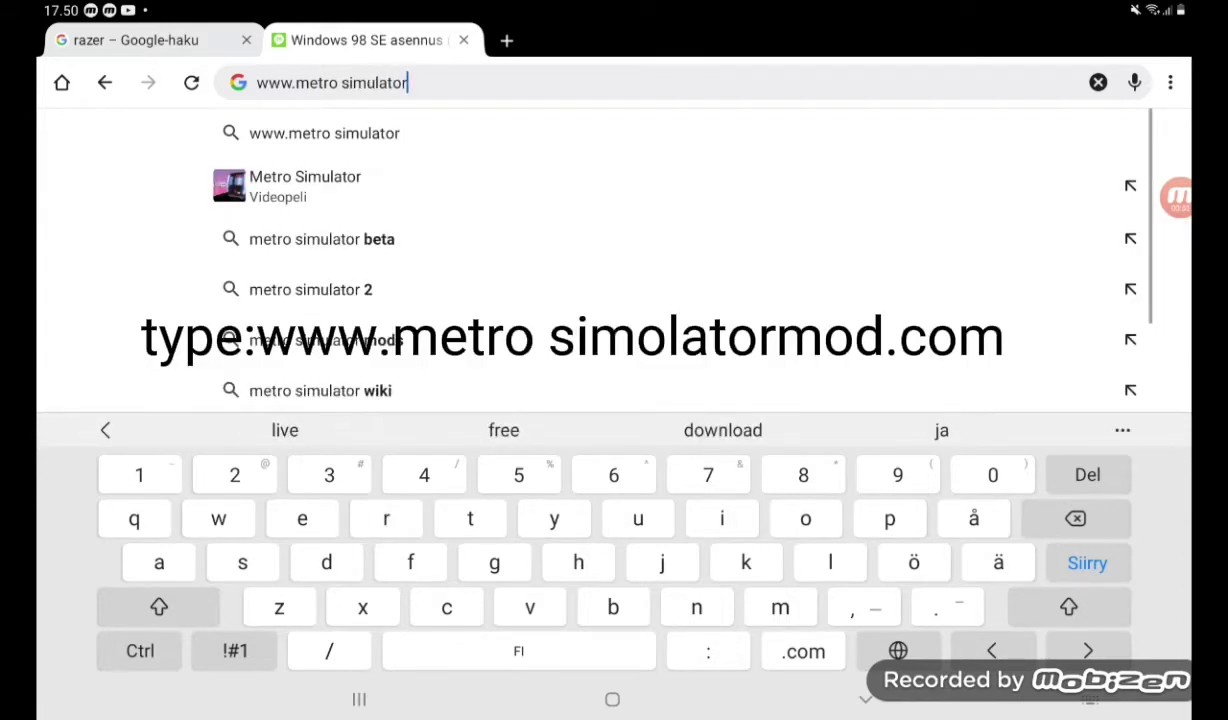
text(mod)
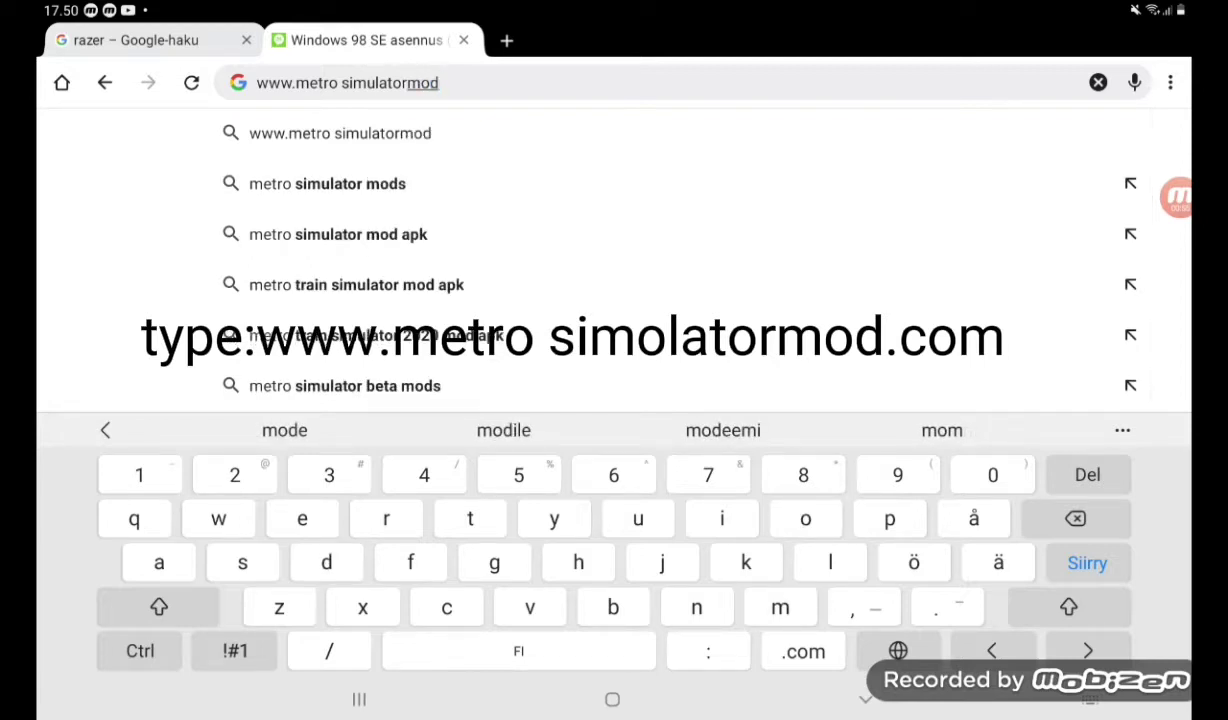
text(.com)
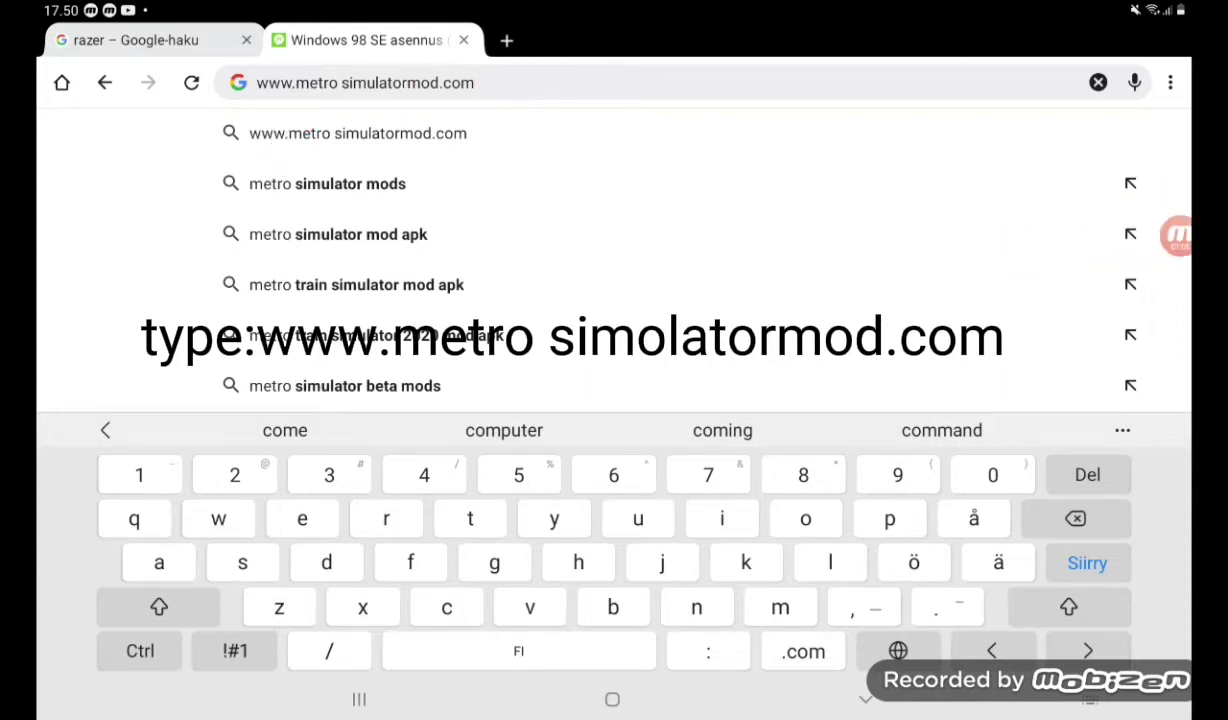
click(1068, 607)
key(Return)
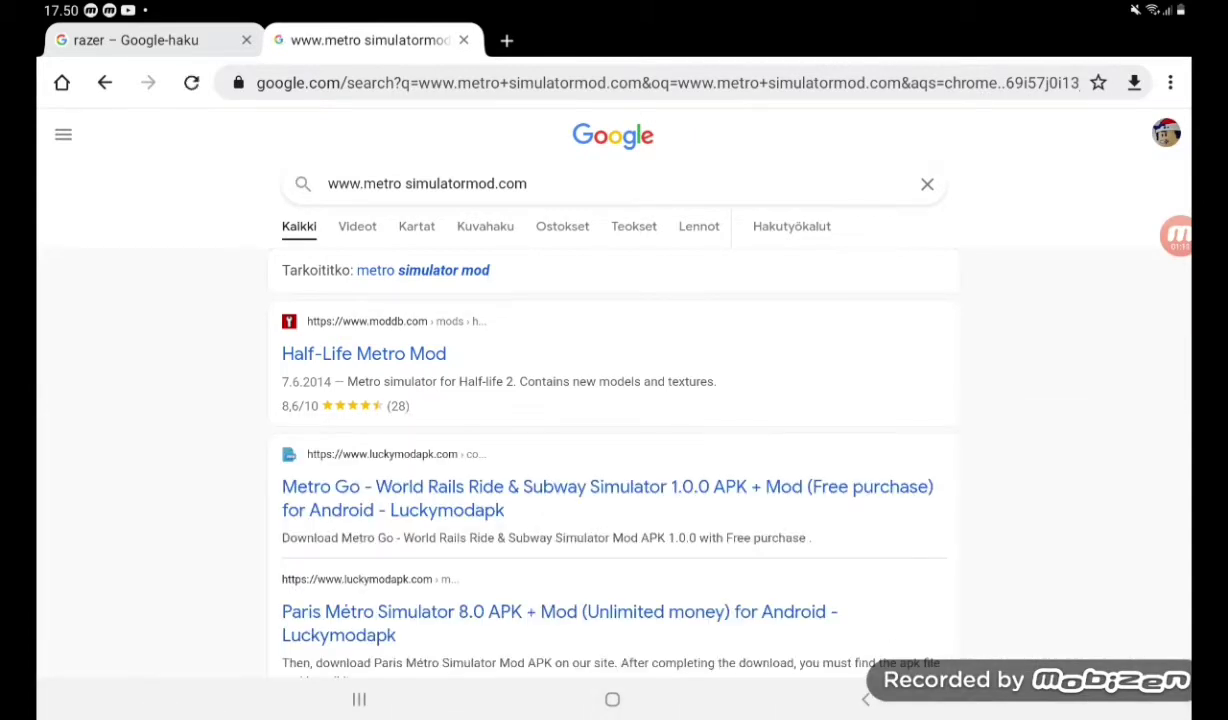
scroll(612, 400, down, 5)
scroll(612, 400, down, 3)
scroll(612, 400, down, 5)
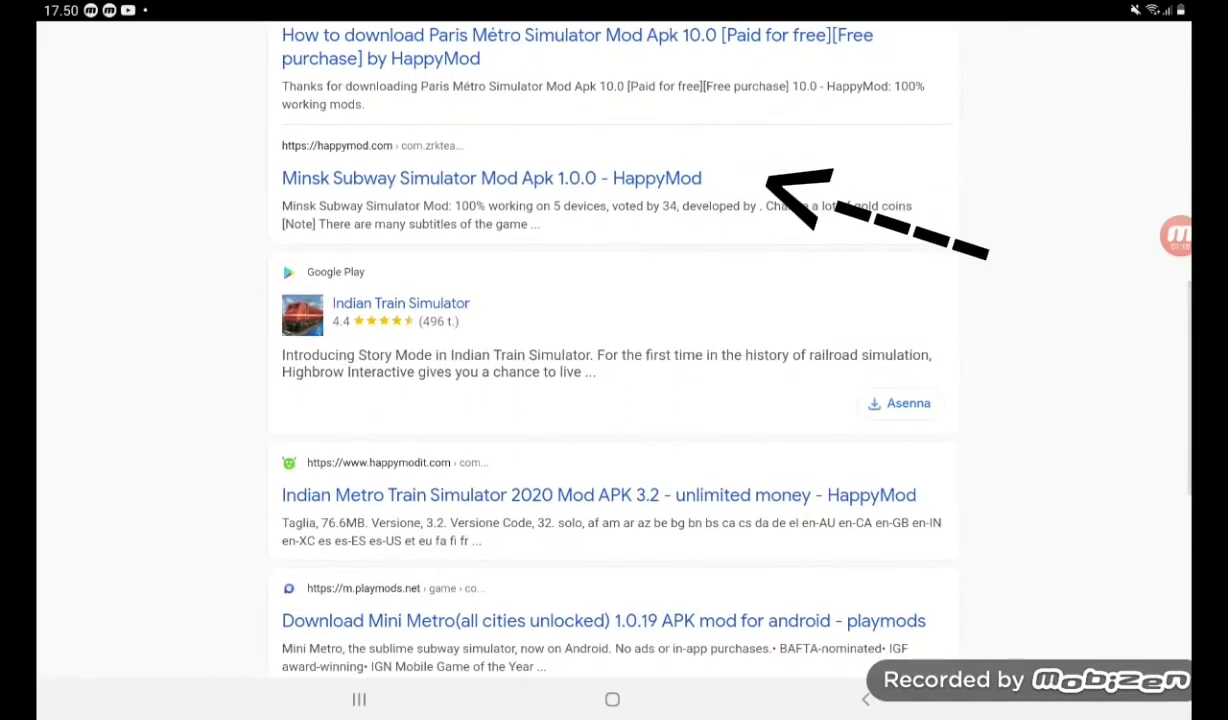
scroll(589, 180, down, 1)
- Bring up the link menu on the Minsk Subway Simulator HappyMod search result
right_click(491, 171)
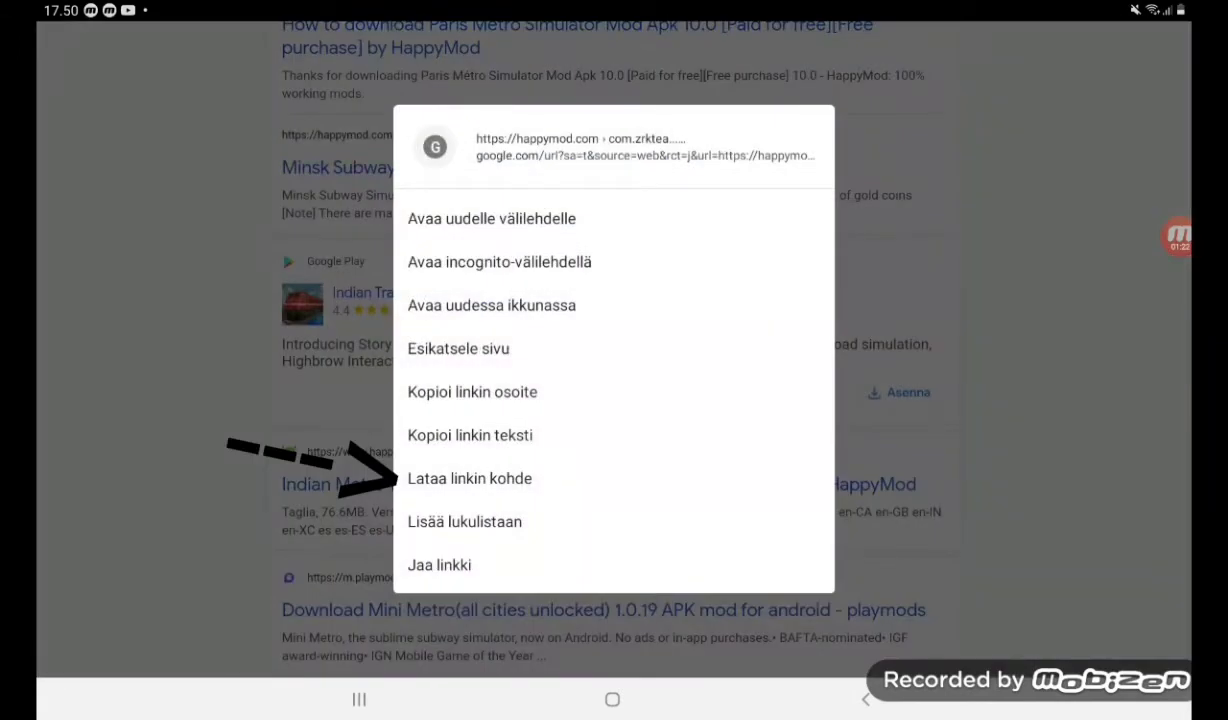
mouse_move(1180, 237)
mouse_down()
mouse_move(413, 437)
mouse_move(591, 551)
mouse_move(828, 402)
mouse_move(998, 334)
mouse_move(787, 419)
mouse_move(428, 515)
mouse_move(488, 512)
mouse_move(913, 336)
mouse_up()
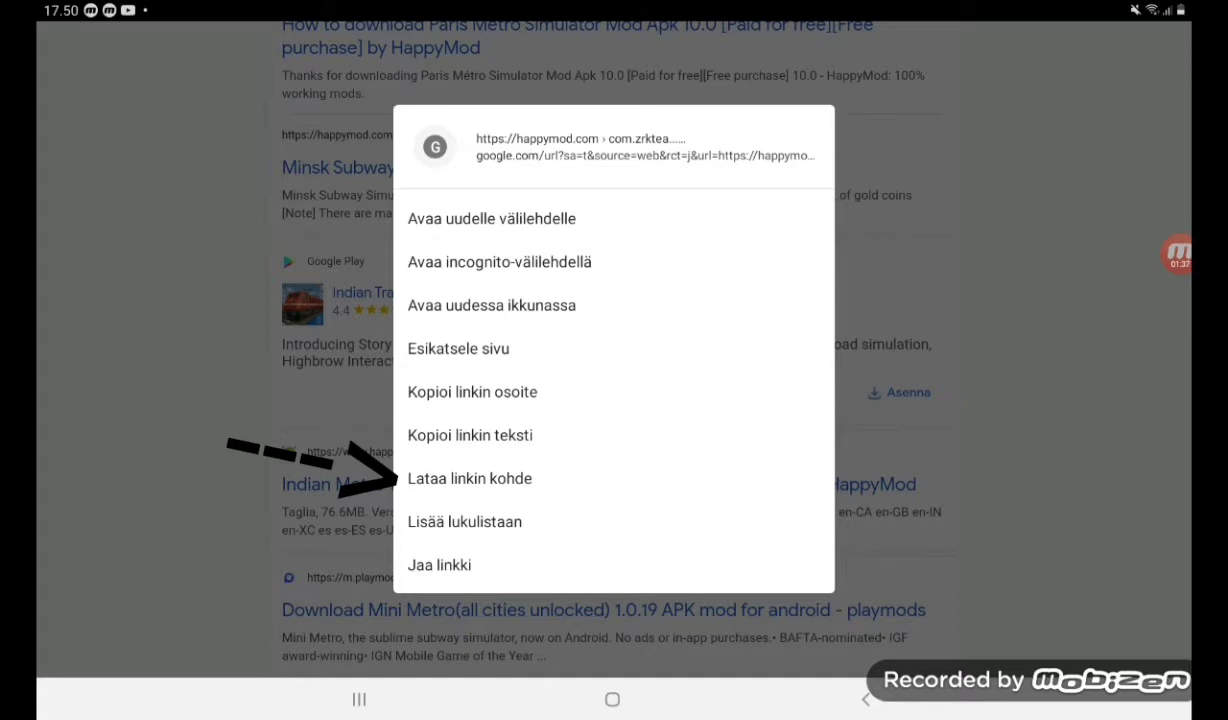
- Download and open the Minsk Subway Simulator page, visit its download page, then go back
click(470, 478)
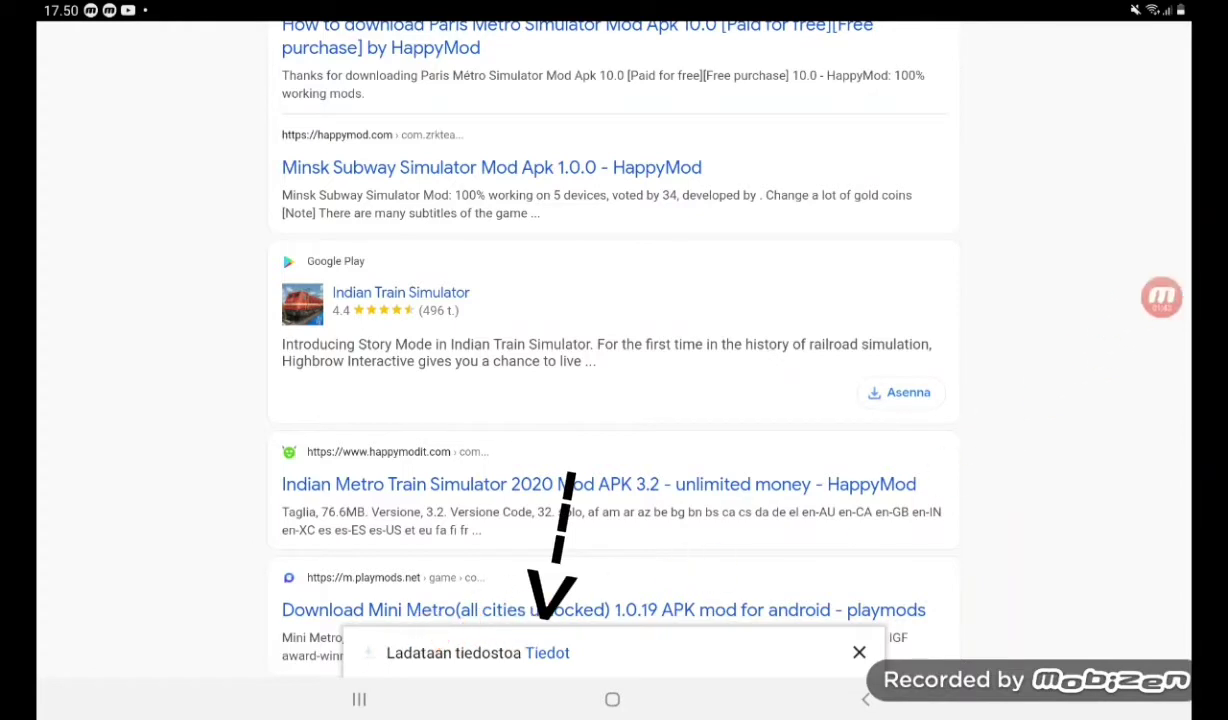
click(547, 652)
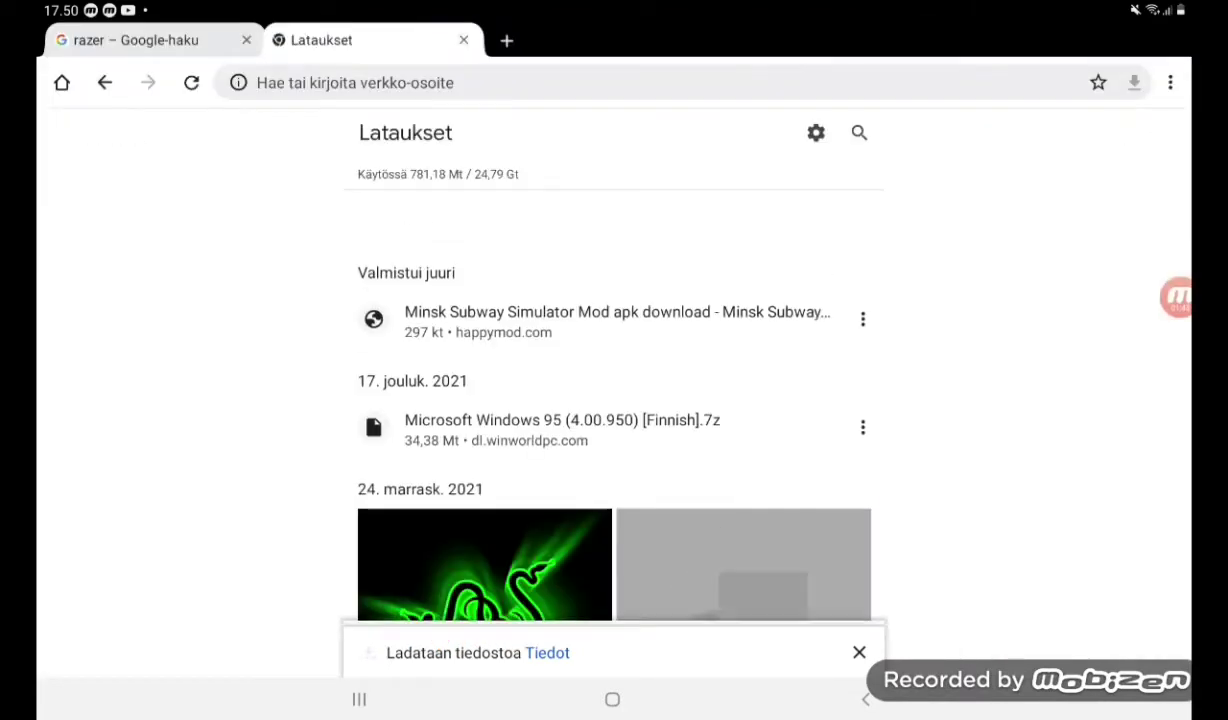
scroll(590, 368, down, 2)
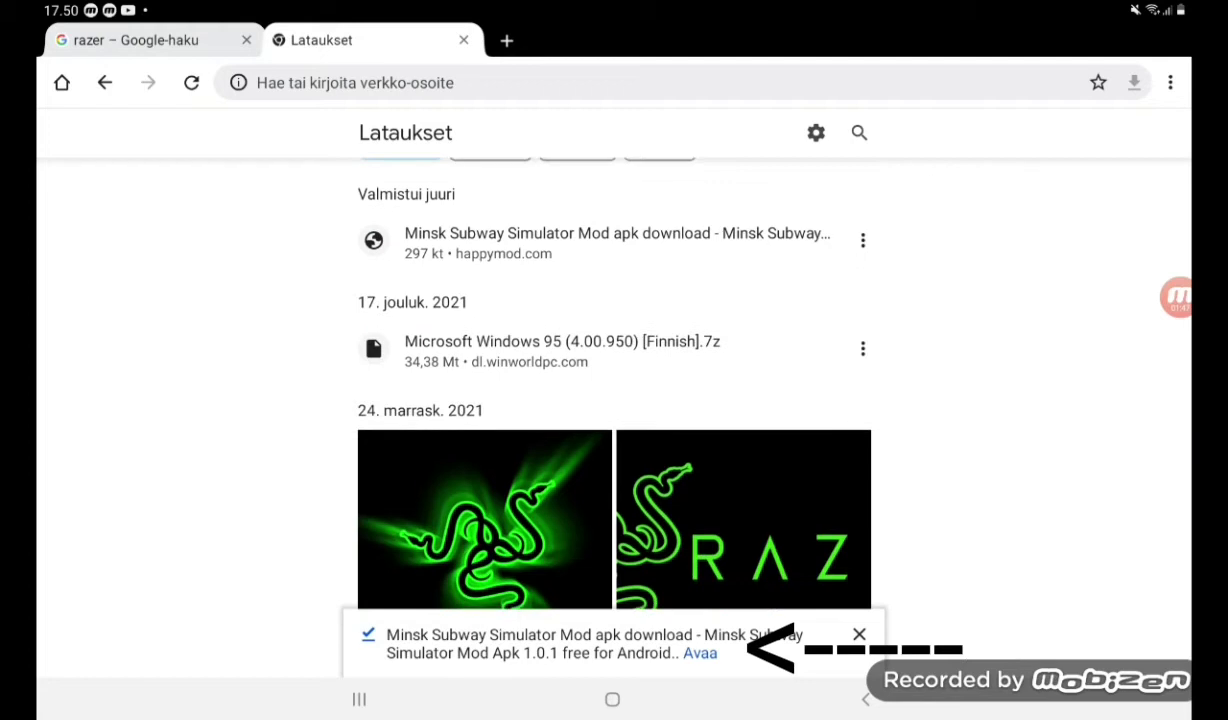
click(700, 652)
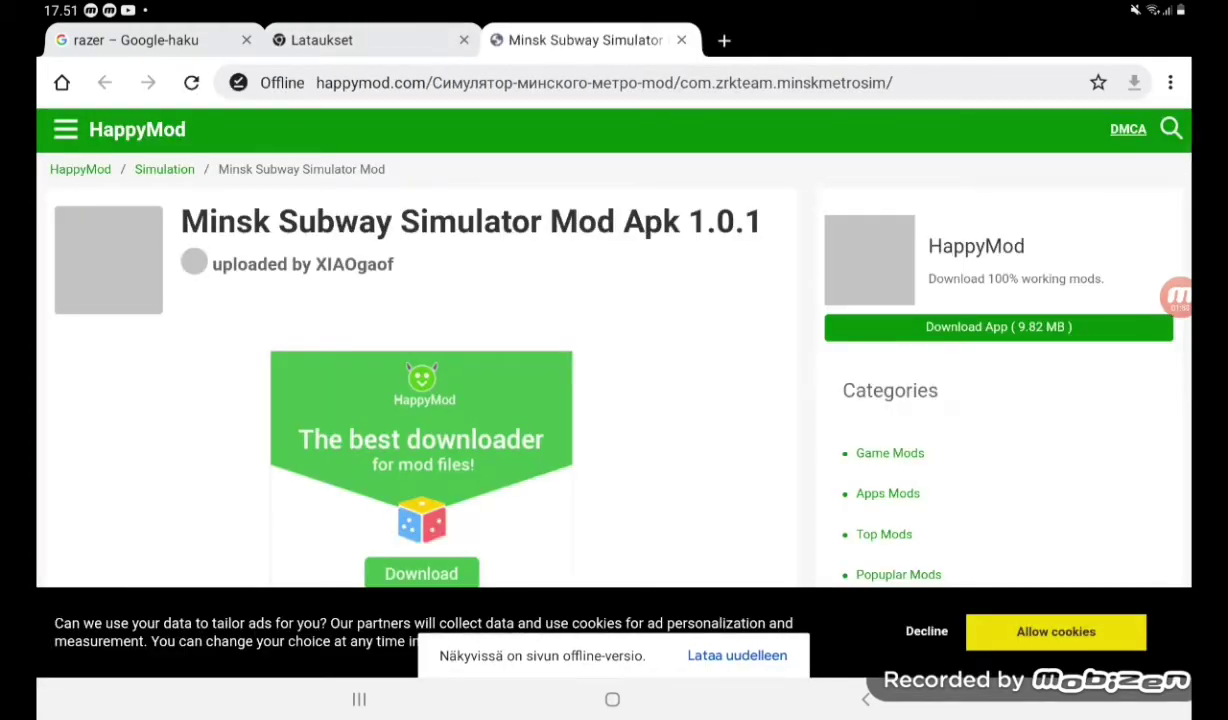
scroll(614, 350, down, 5)
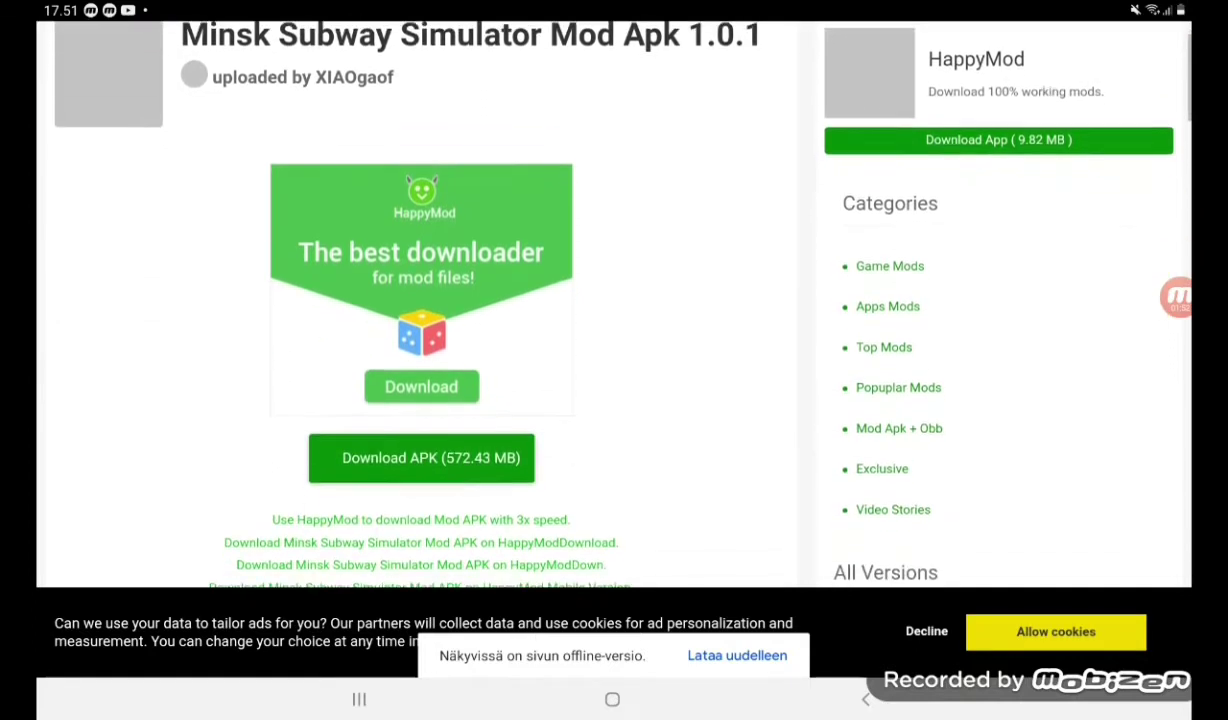
scroll(614, 300, up, 2)
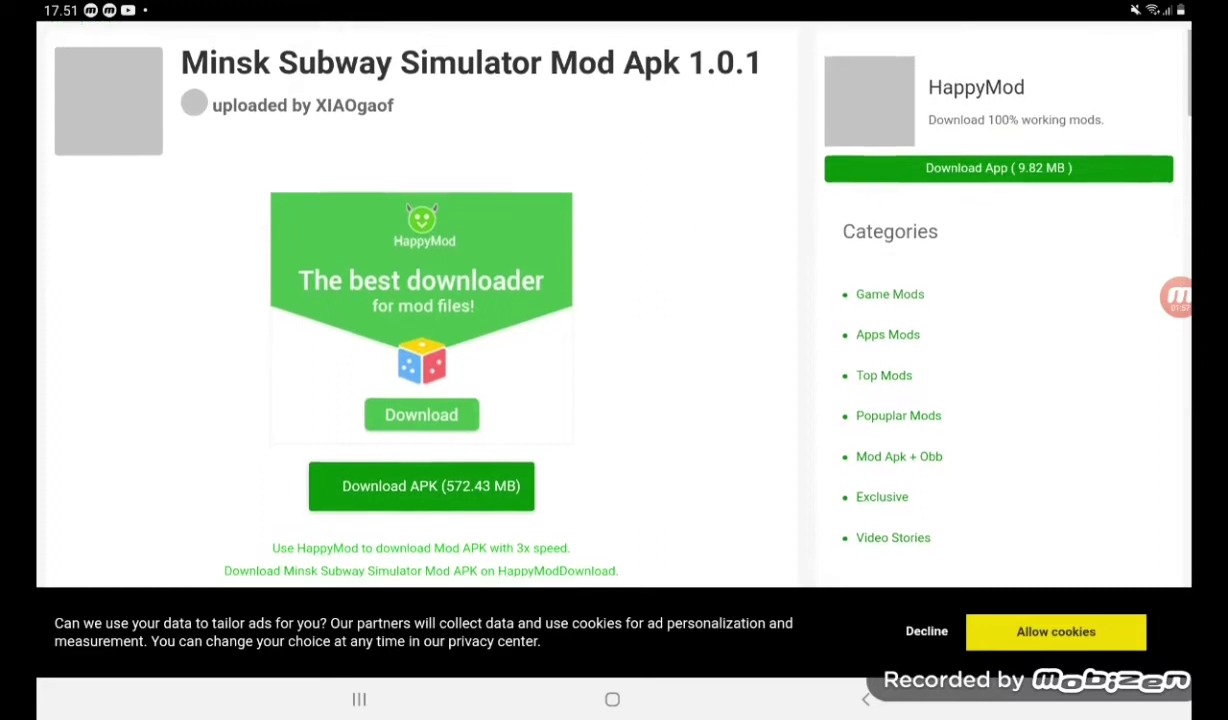
scroll(614, 350, down, 3)
scroll(420, 350, down, 2)
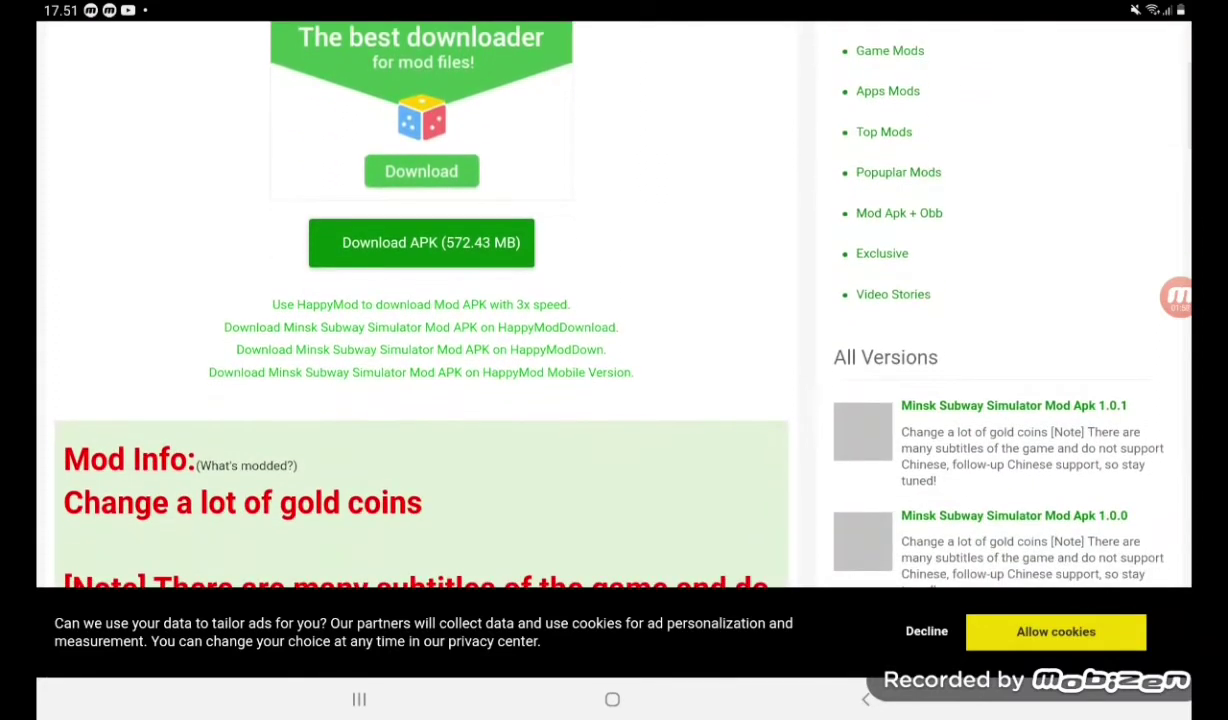
click(421, 242)
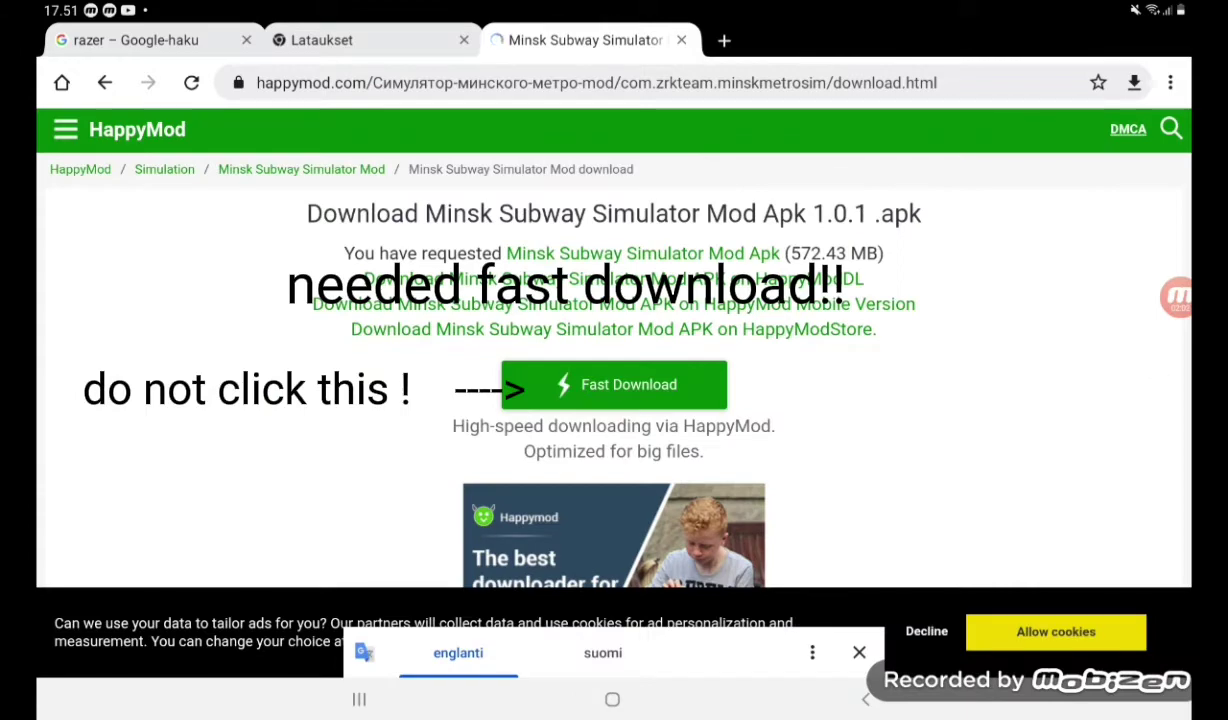
scroll(614, 400, down, 2)
scroll(614, 400, down, 5)
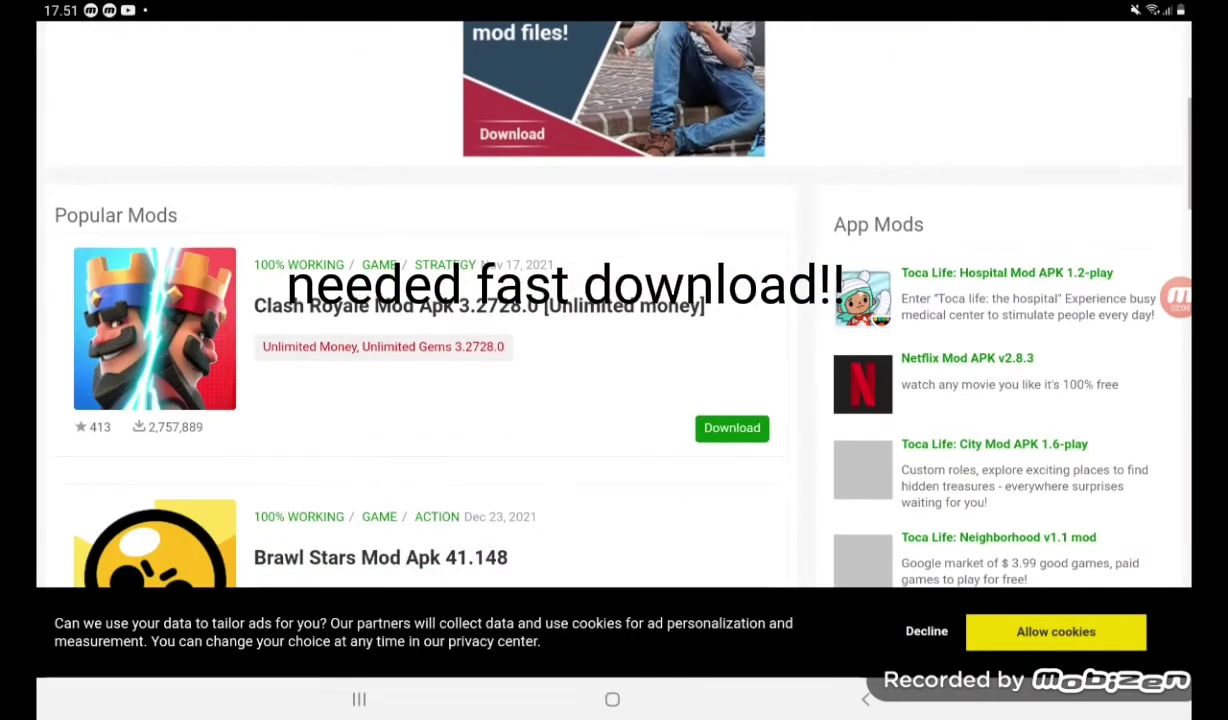
scroll(614, 400, up, 5)
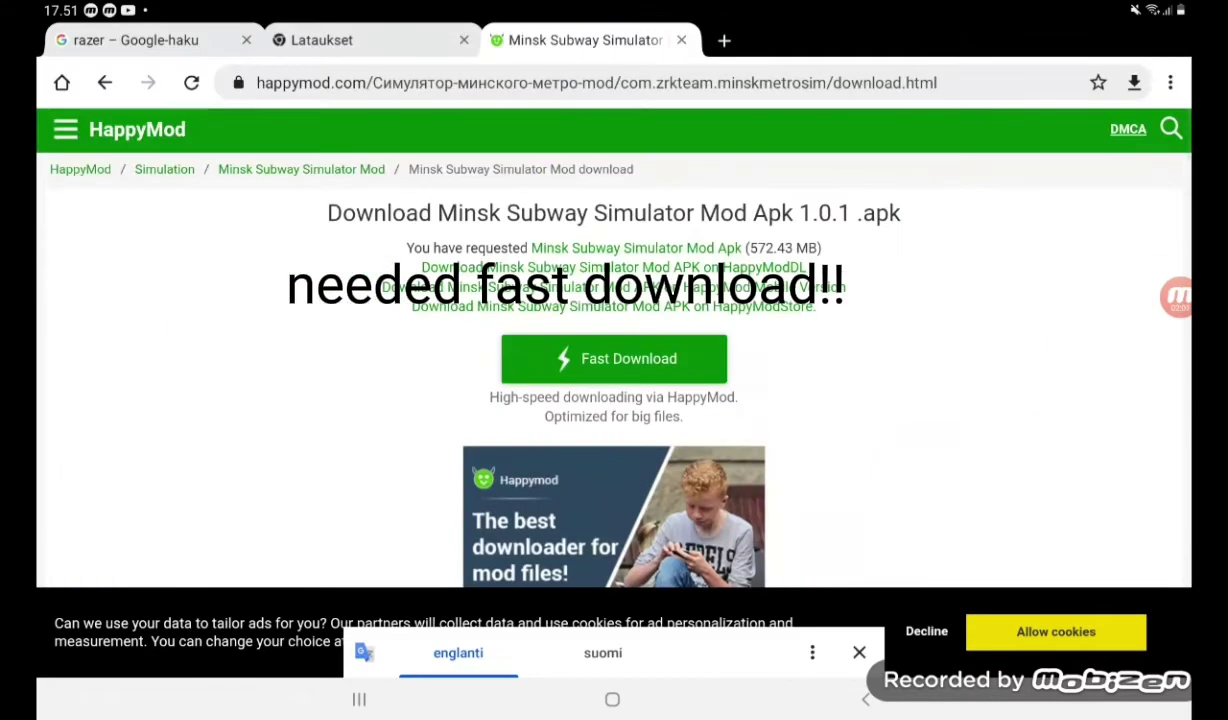
click(104, 82)
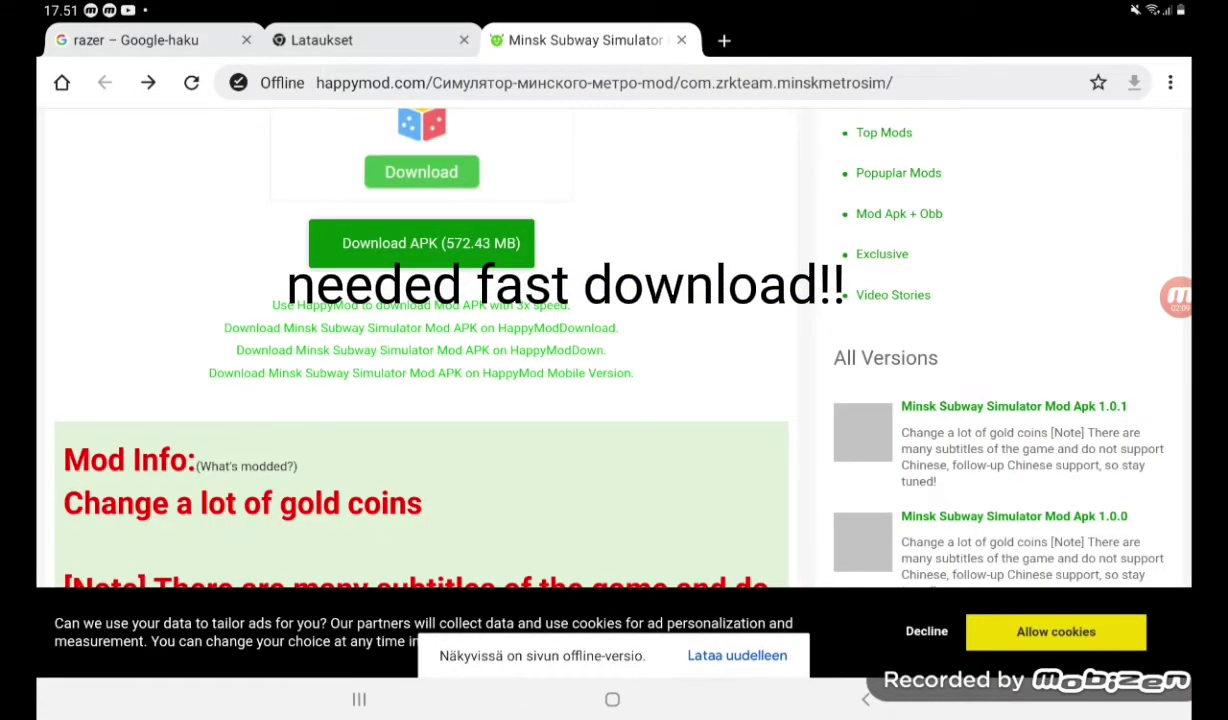
scroll(614, 350, up, 2)
- Load happymod.com in a new tab and download the HappyMod-2-7-4.apk installer
click(681, 40)
click(504, 40)
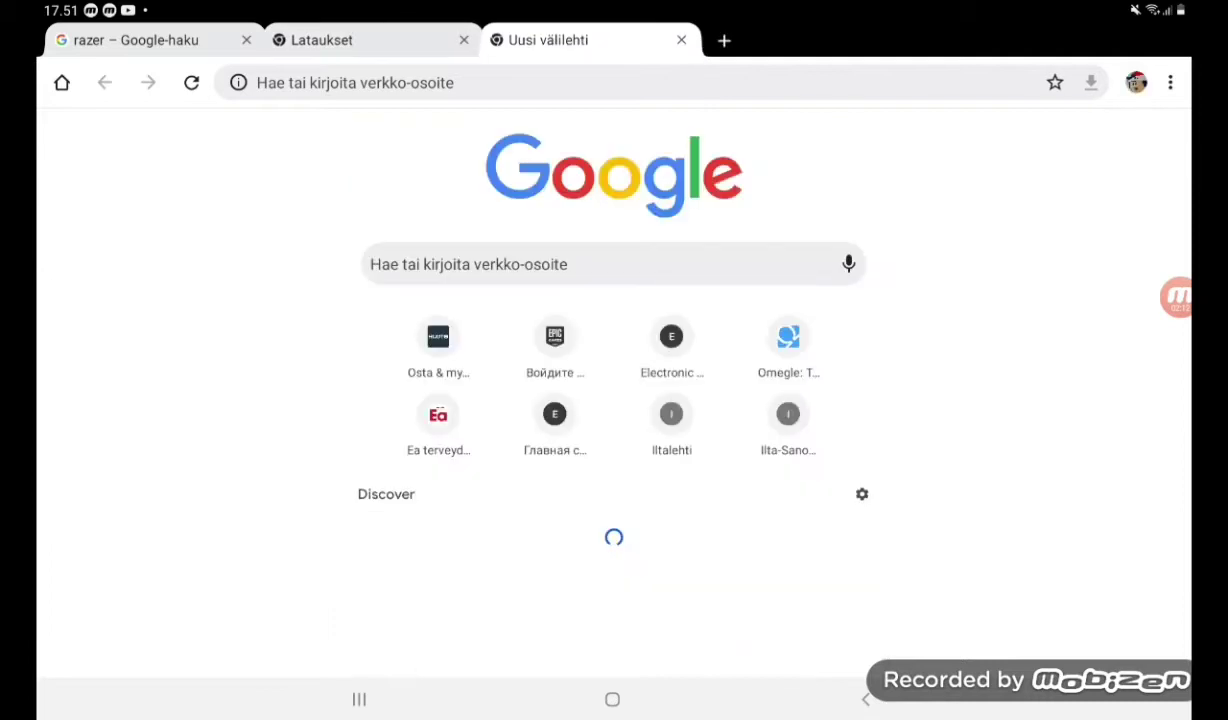
click(614, 264)
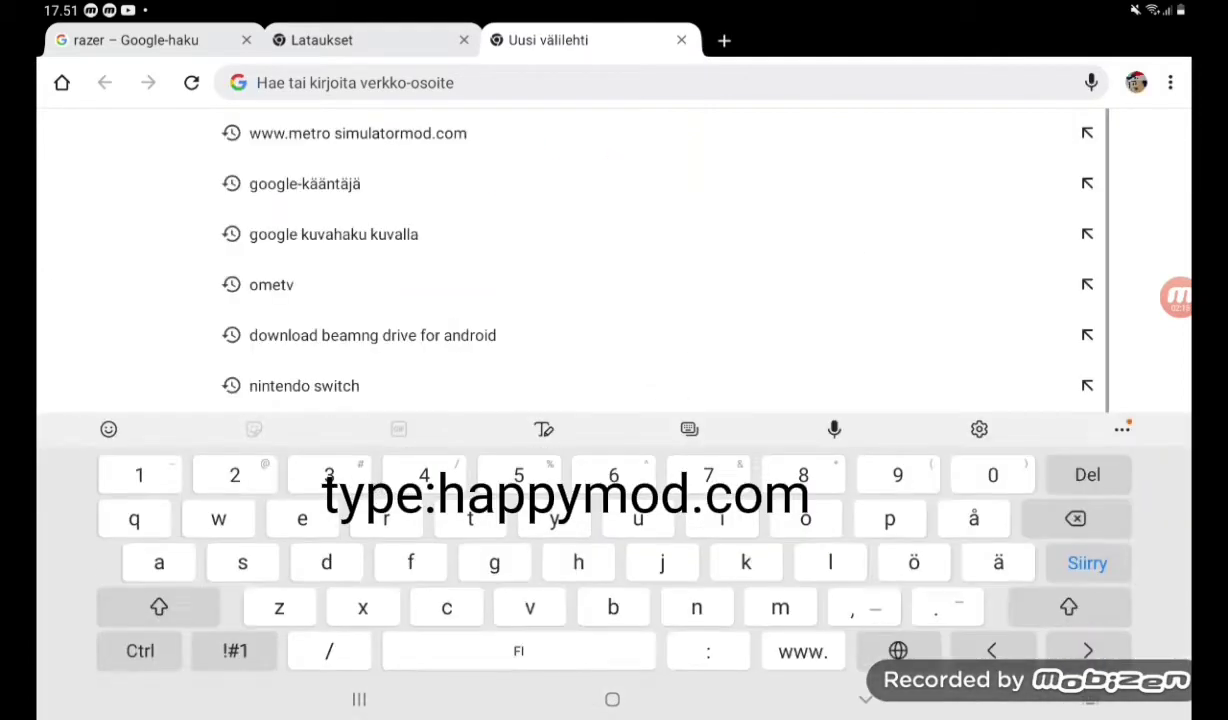
text(www.)
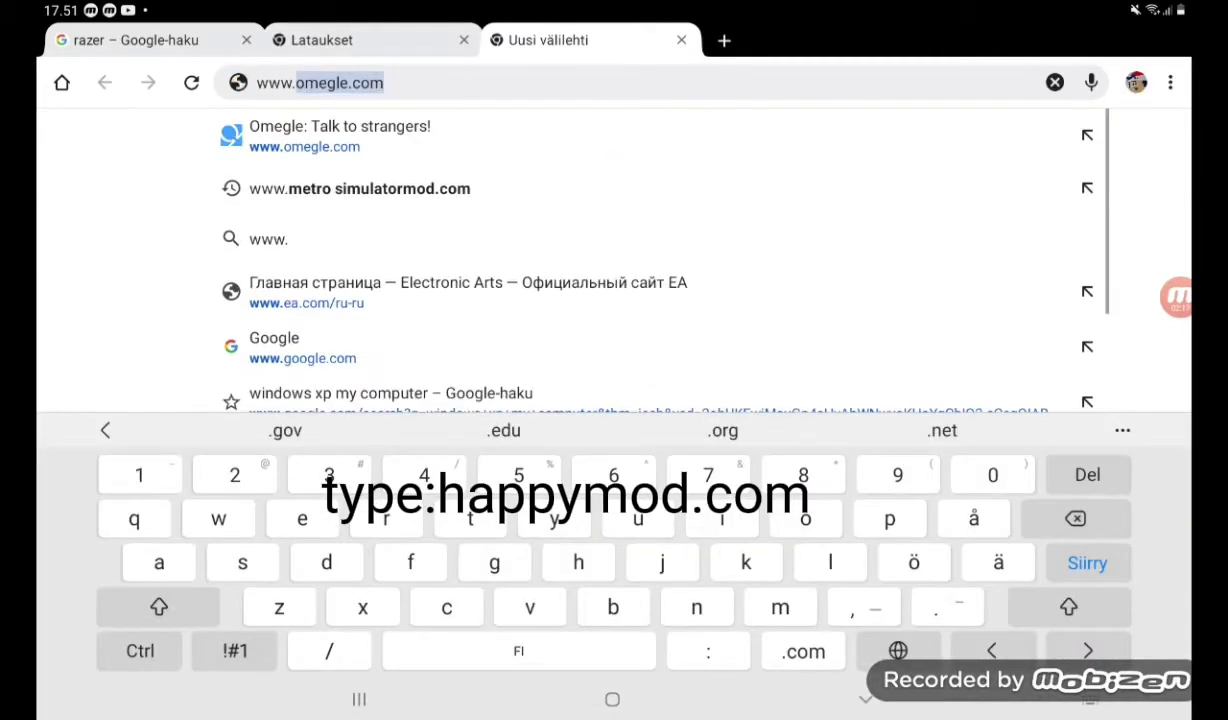
text(happymod.com)
key(Return)
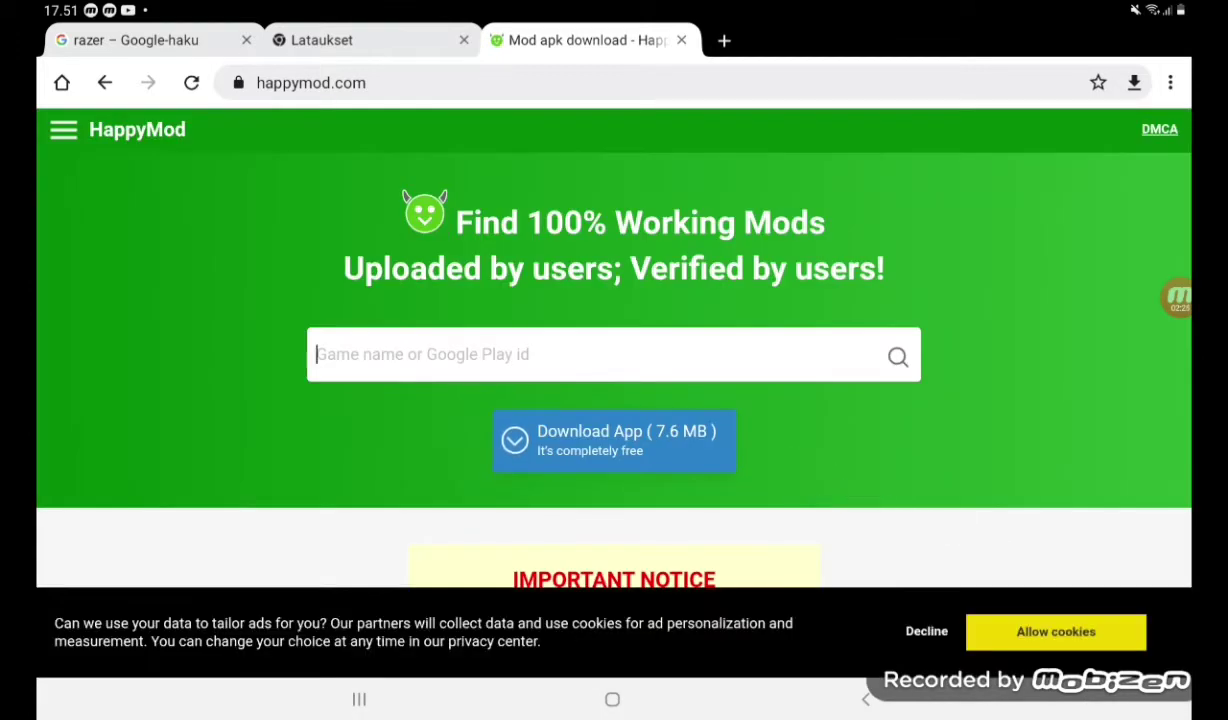
scroll(614, 350, down, 5)
click(614, 213)
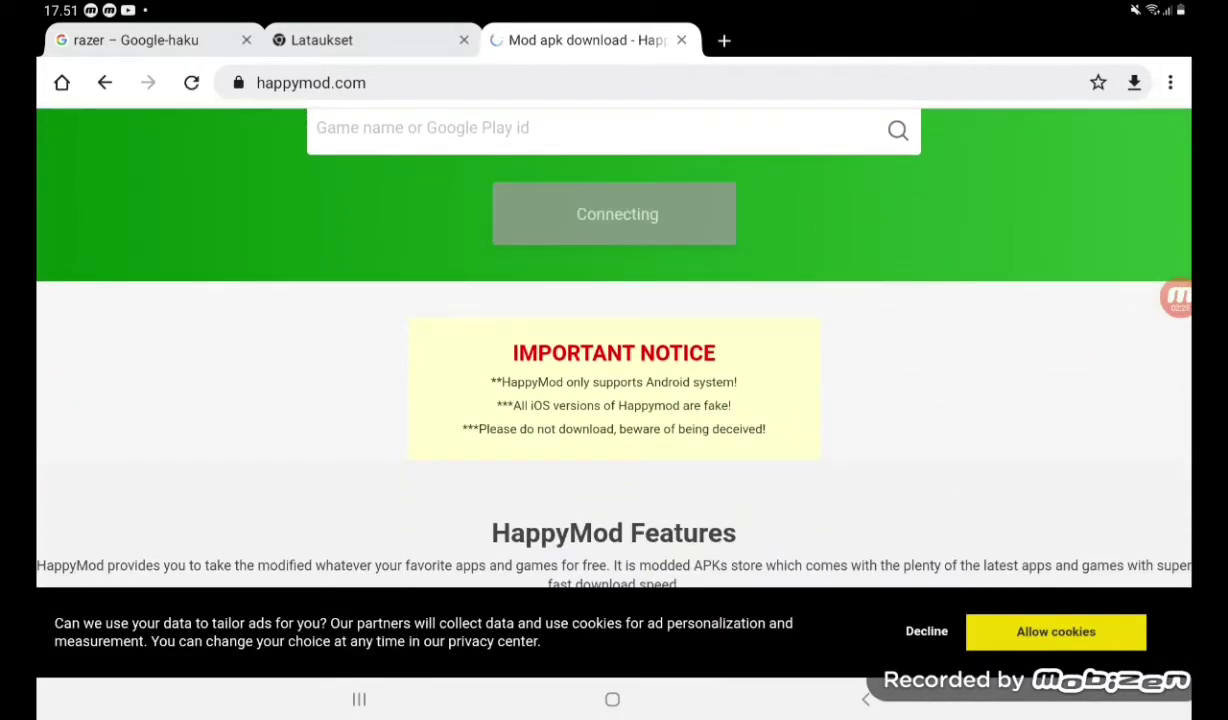
click(830, 641)
click(547, 652)
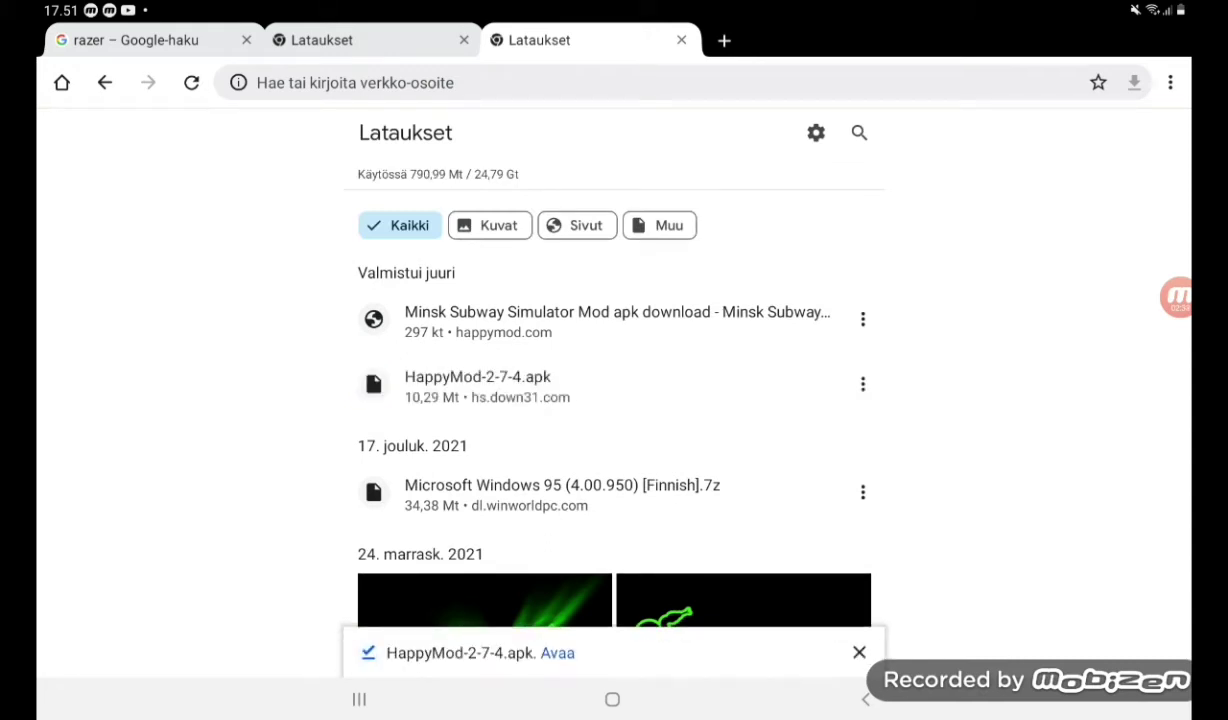
- Open HappyMod-2-7-4.apk from the downloads and install it
click(557, 652)
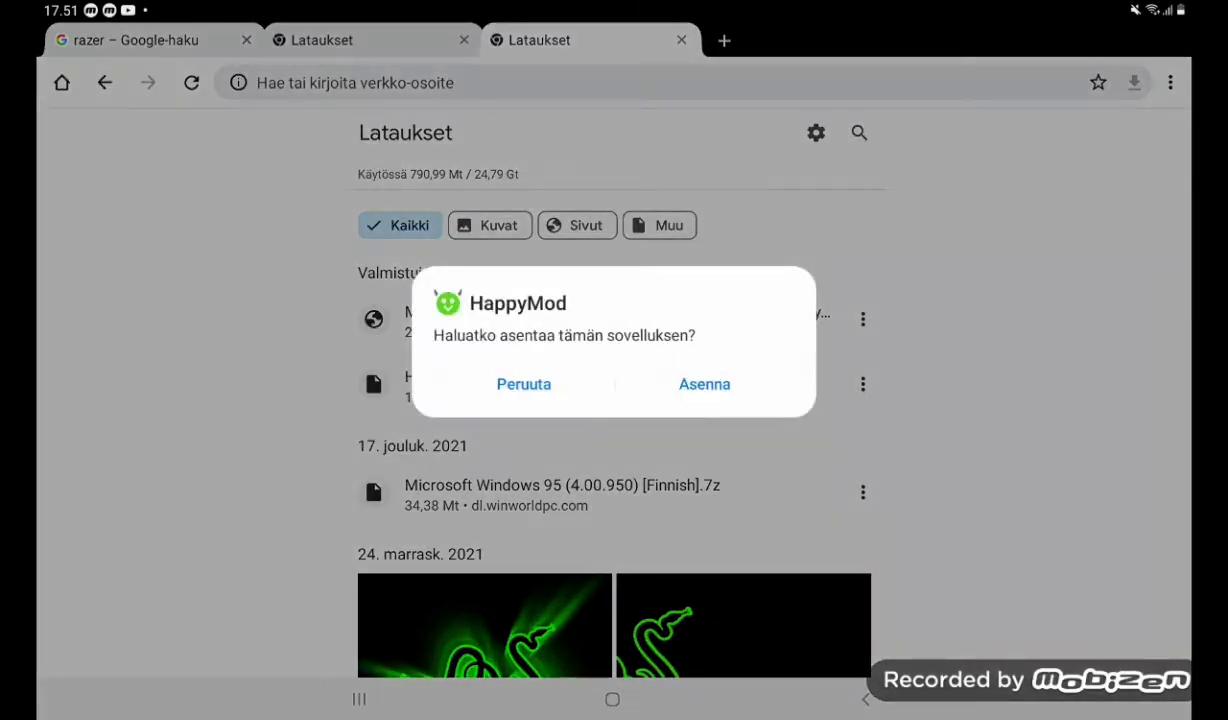
click(704, 384)
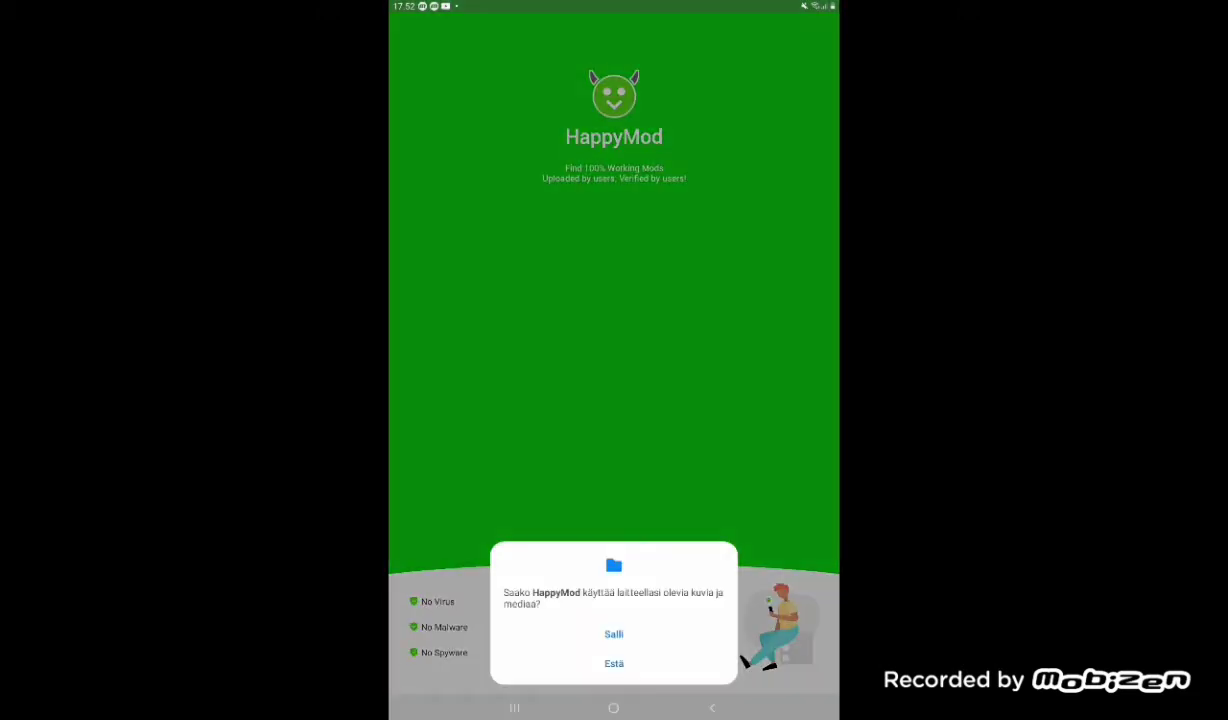
- Allow HappyMod photo and media access, dismiss the fake-iOS warning, and bring up search
click(614, 634)
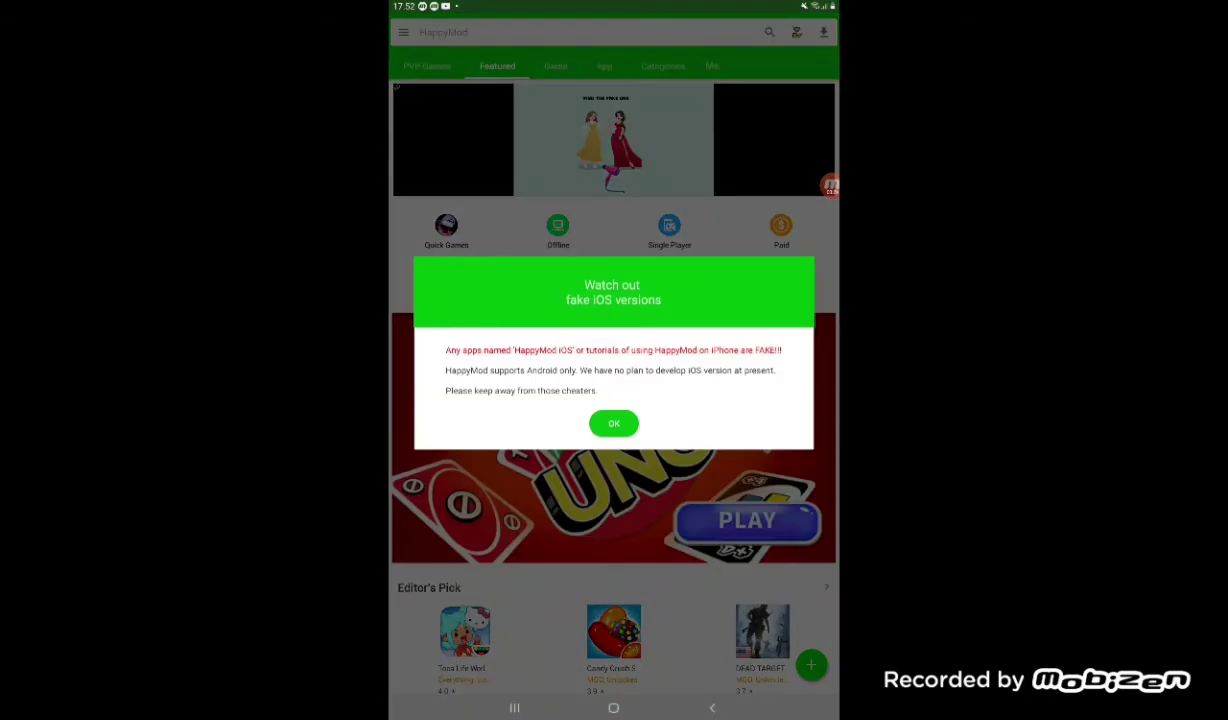
click(769, 32)
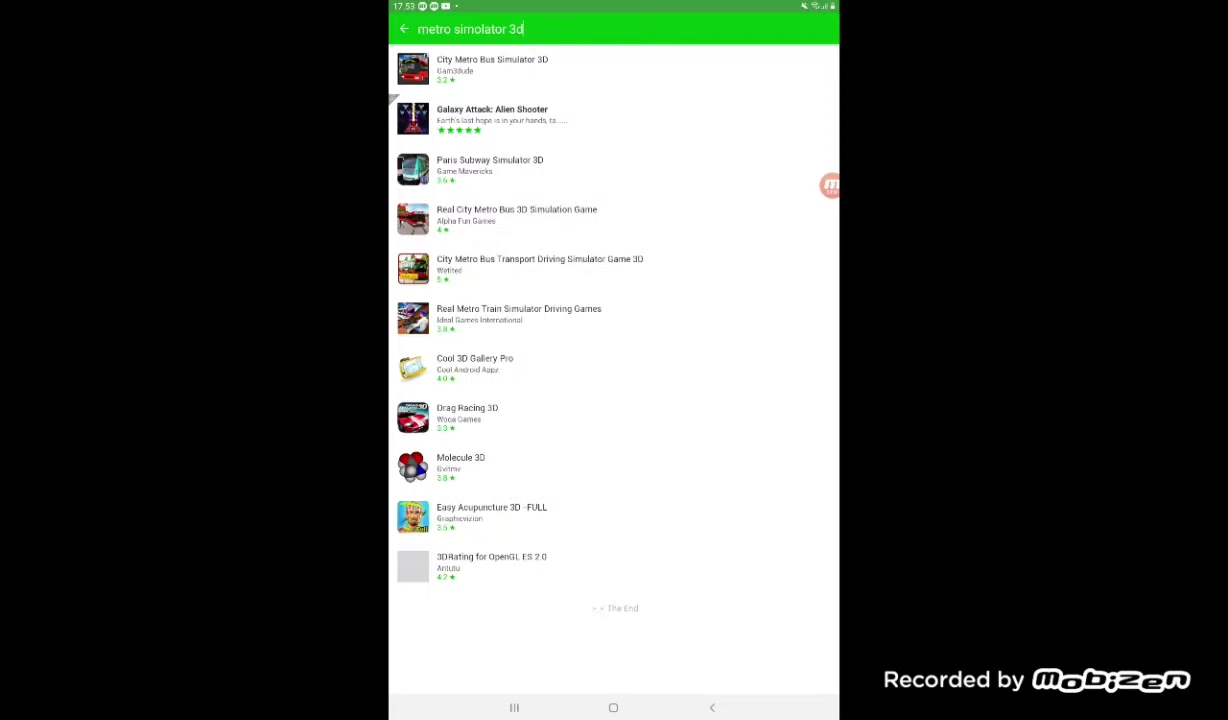
scroll(613, 268, down, 3)
- Broaden the HappyMod search to 'metro' and open the Subway Simulator 3D result
click(470, 29)
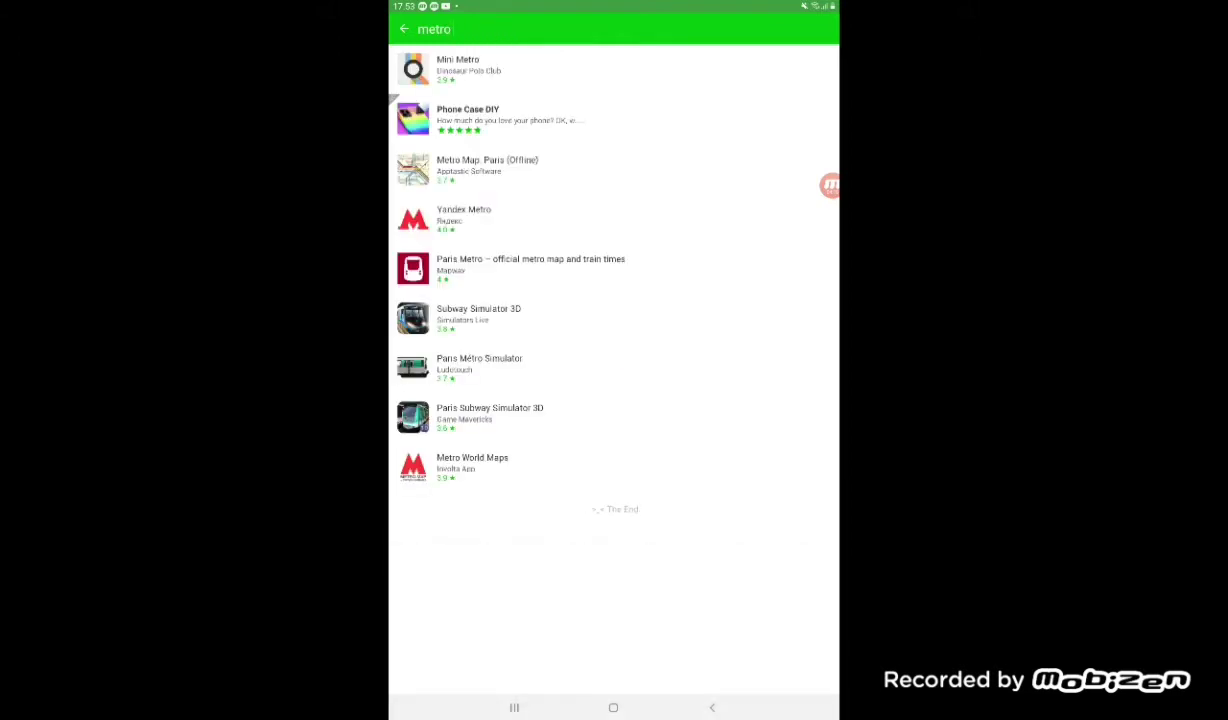
click(478, 316)
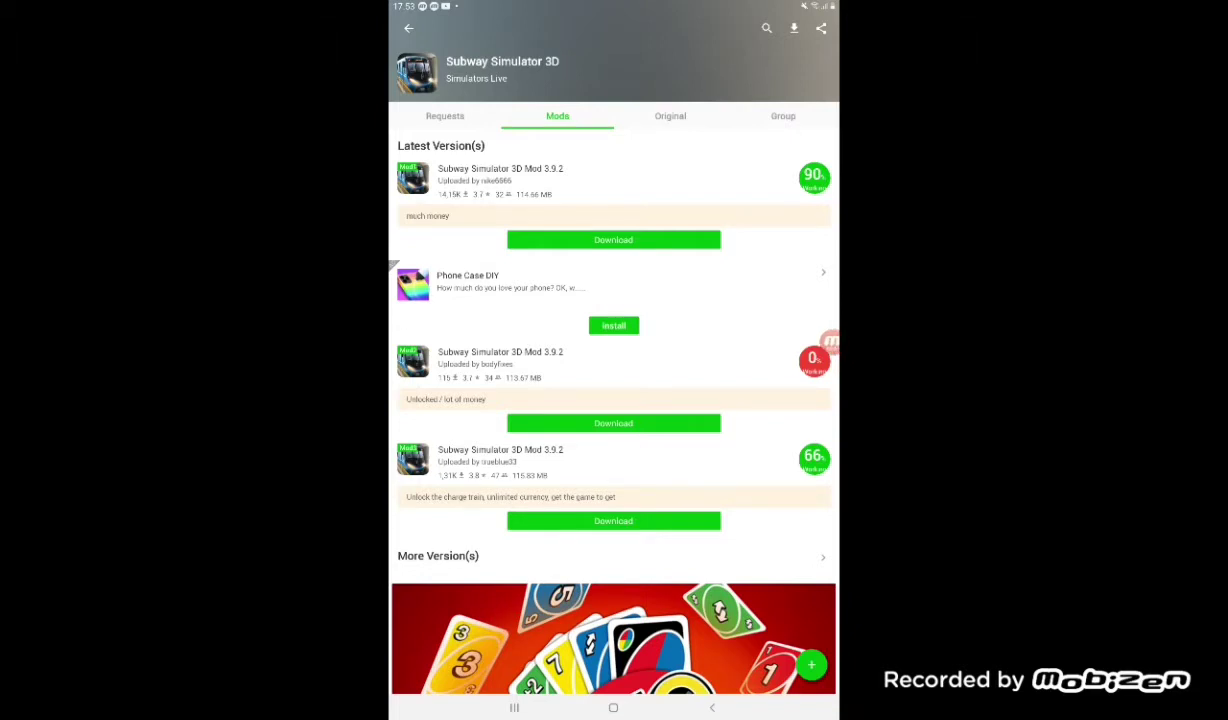
- Open the third Subway Simulator 3D mod's page and check HappyMod's finished downloads
click(600, 465)
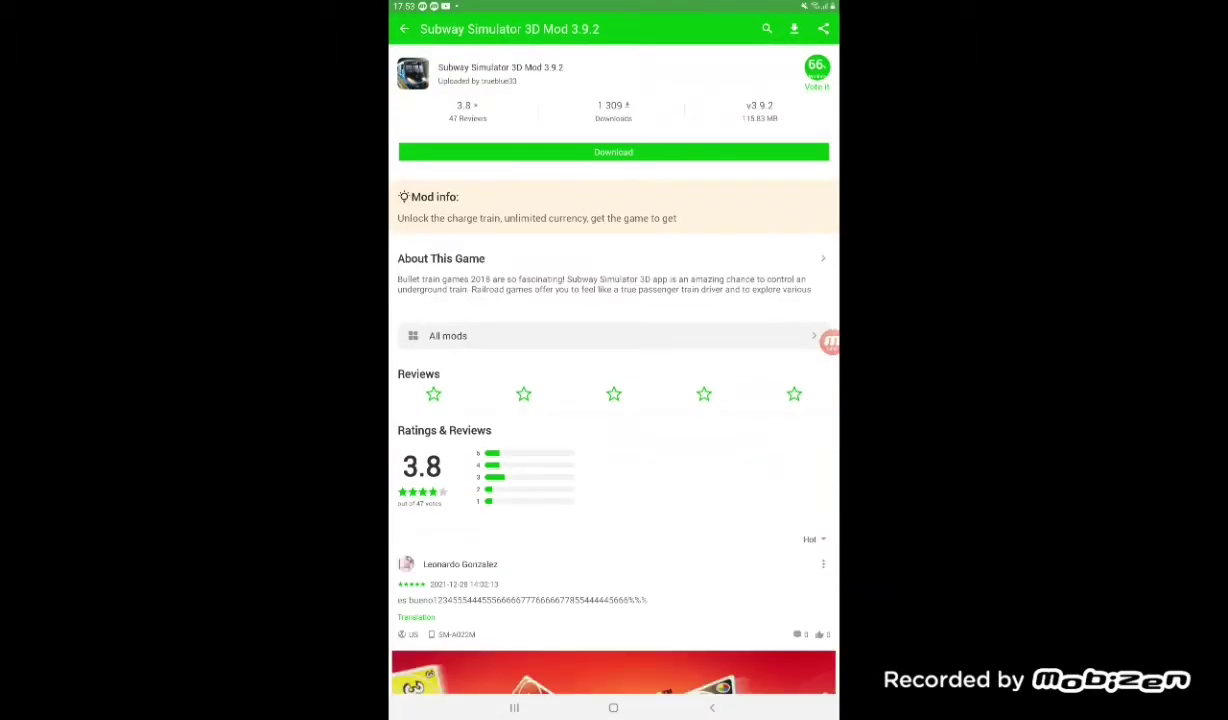
scroll(613, 400, down, 5)
scroll(613, 400, down, 4)
scroll(613, 400, up, 10)
click(823, 29)
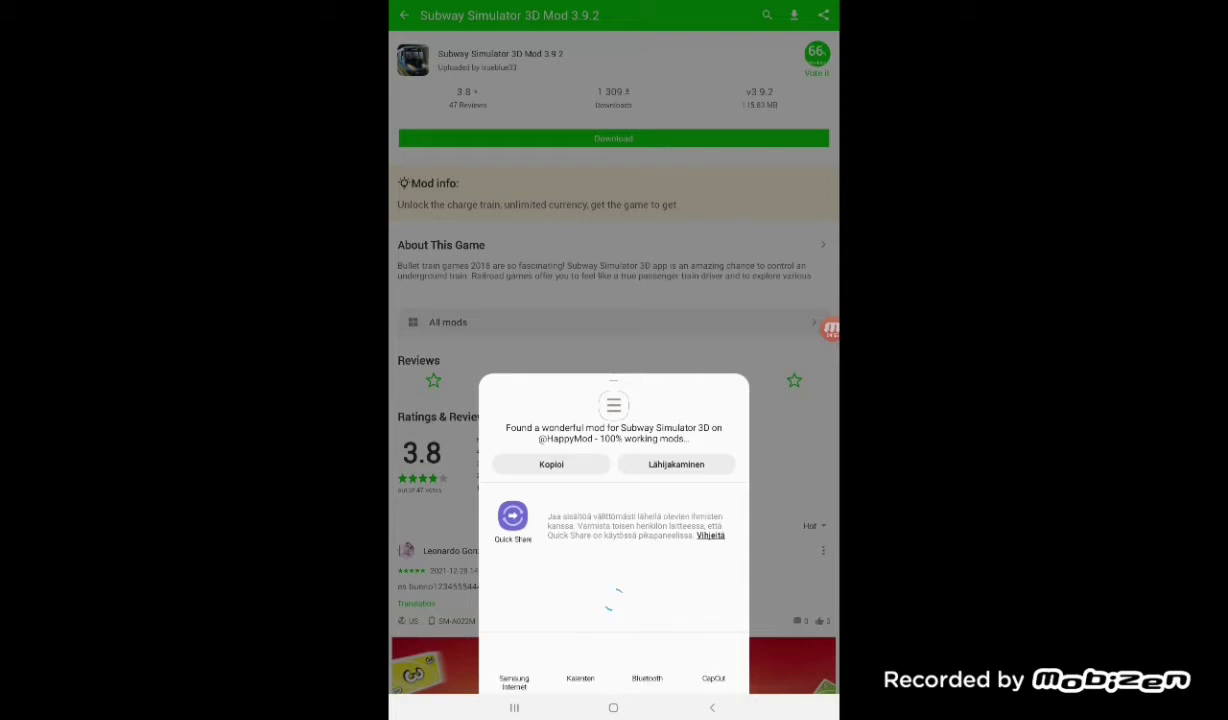
key(Escape)
click(794, 29)
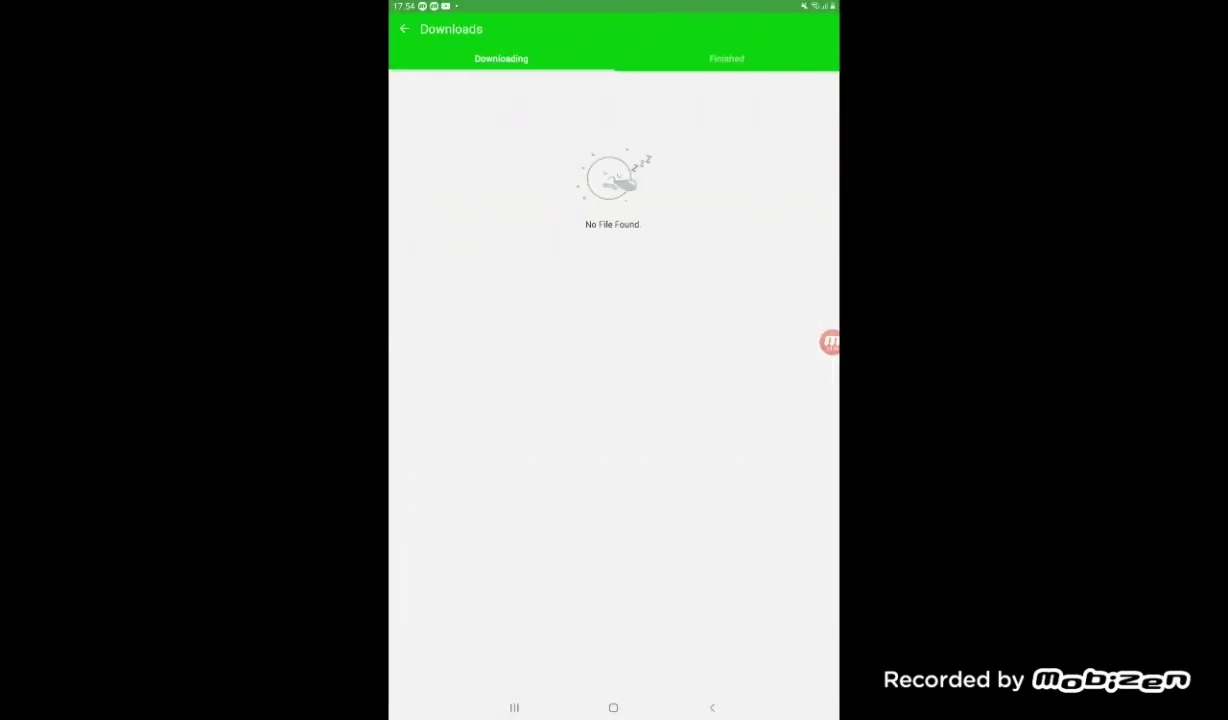
click(726, 58)
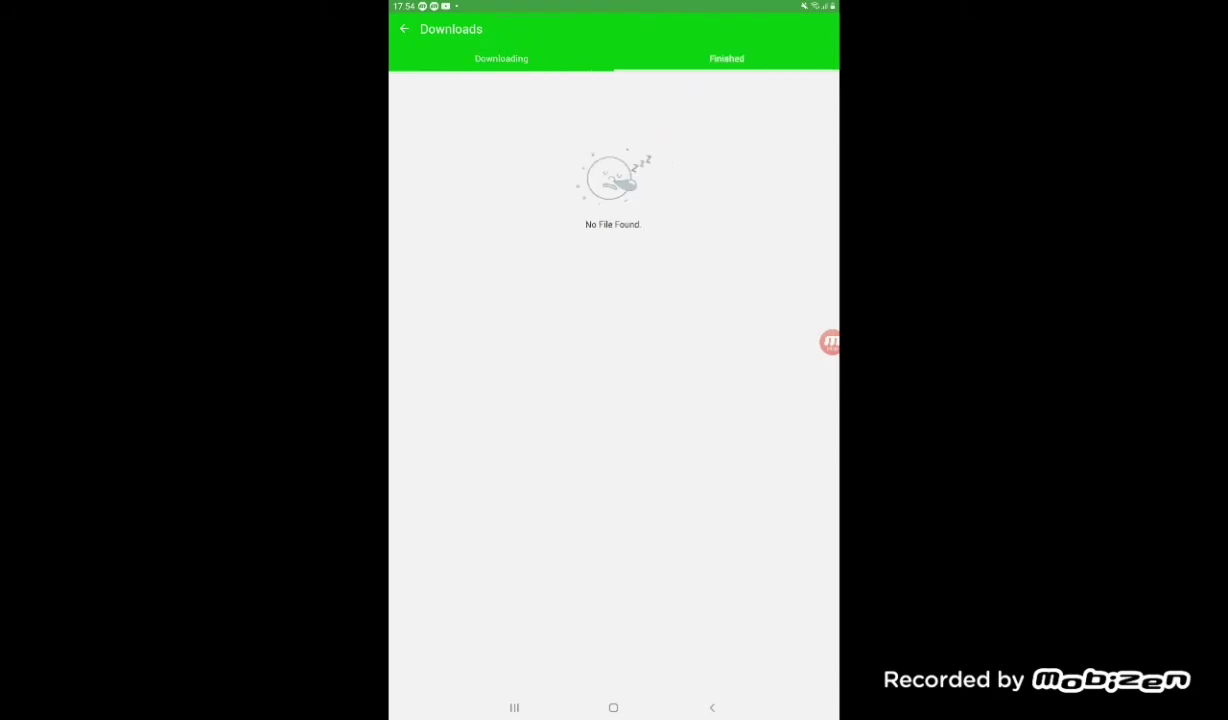
- Start downloading Mod 3.9.2 with unlocked charge train and unlimited currency
click(404, 29)
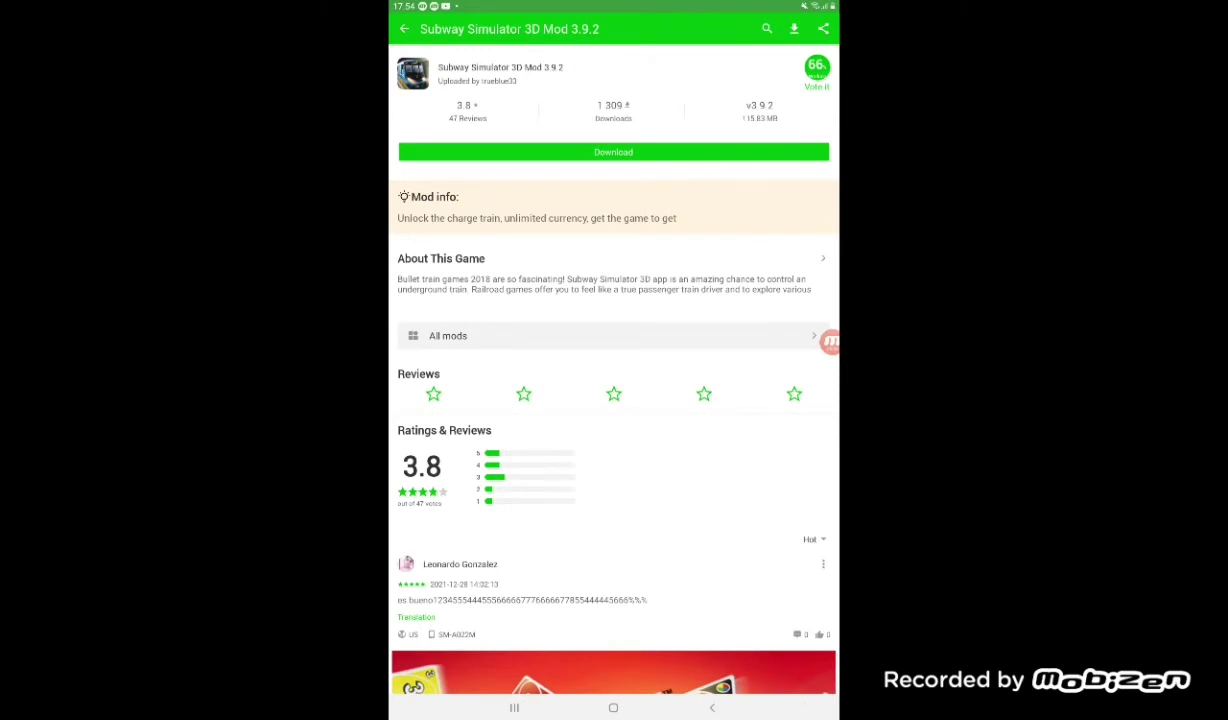
click(613, 152)
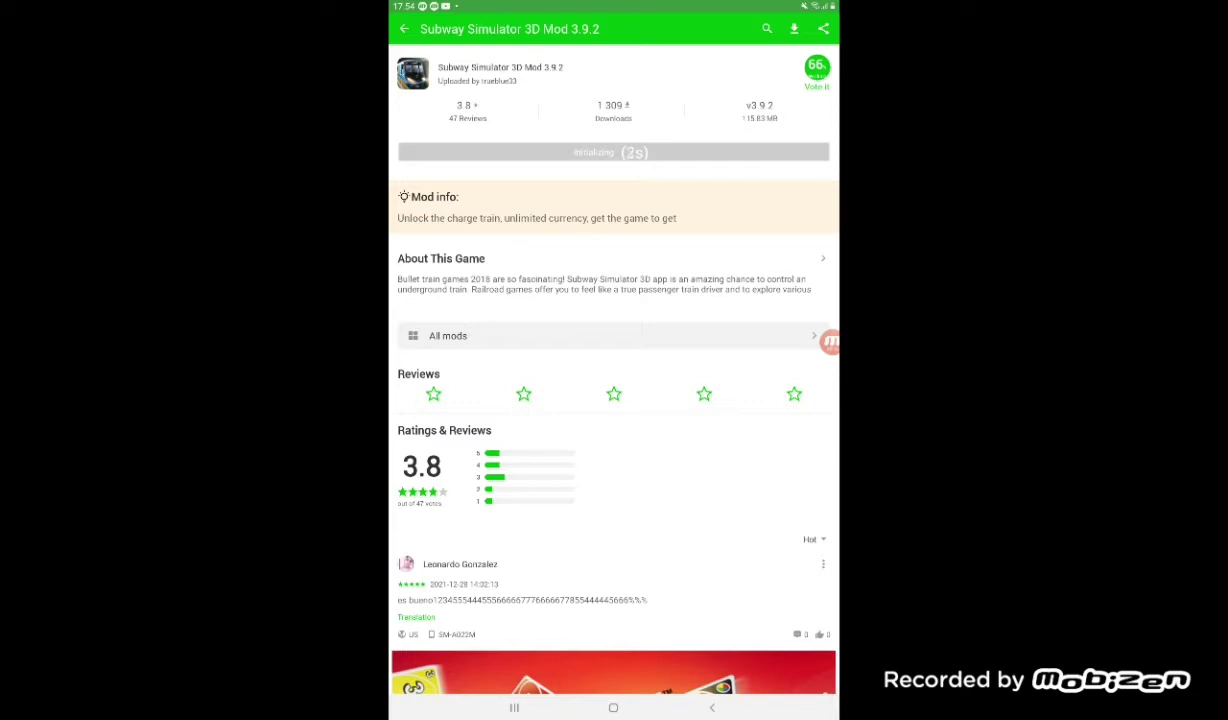
click(404, 28)
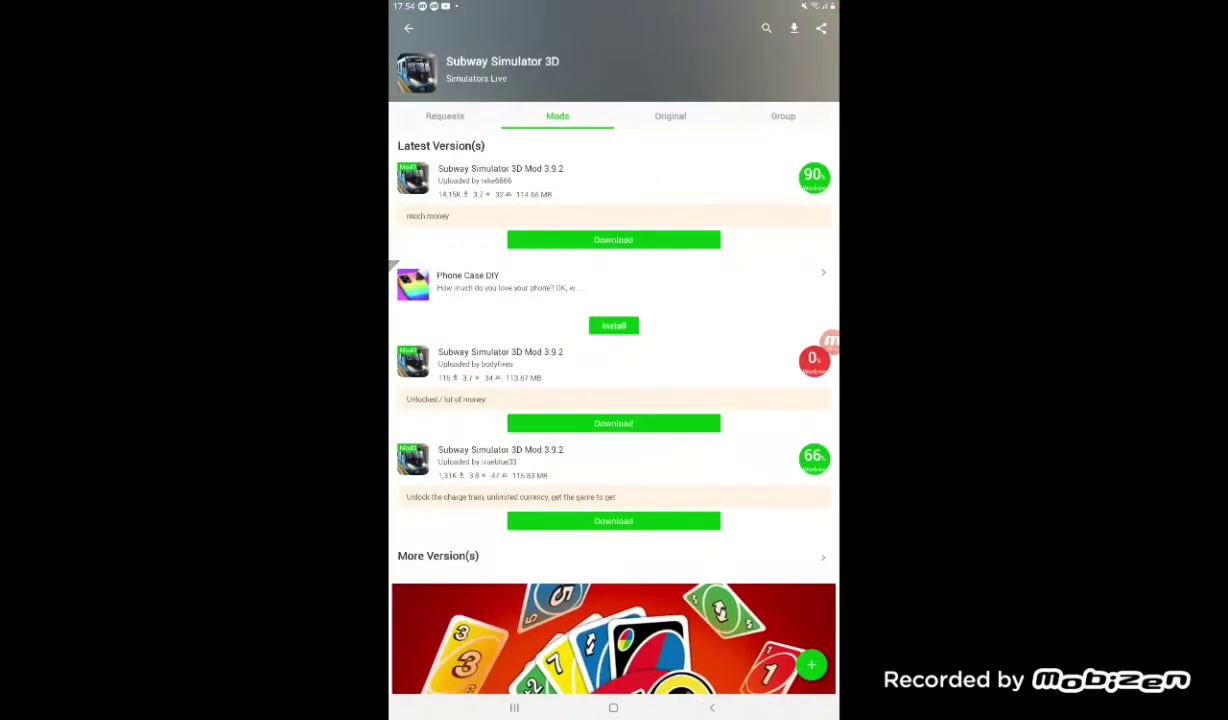
click(613, 520)
- Leave HappyMod for the home screen and browse the app drawer
click(613, 707)
drag(613, 550, 613, 250)
mouse_move(450, 400)
mouse_down()
mouse_move(817, 400)
mouse_move(383, 400)
mouse_up()
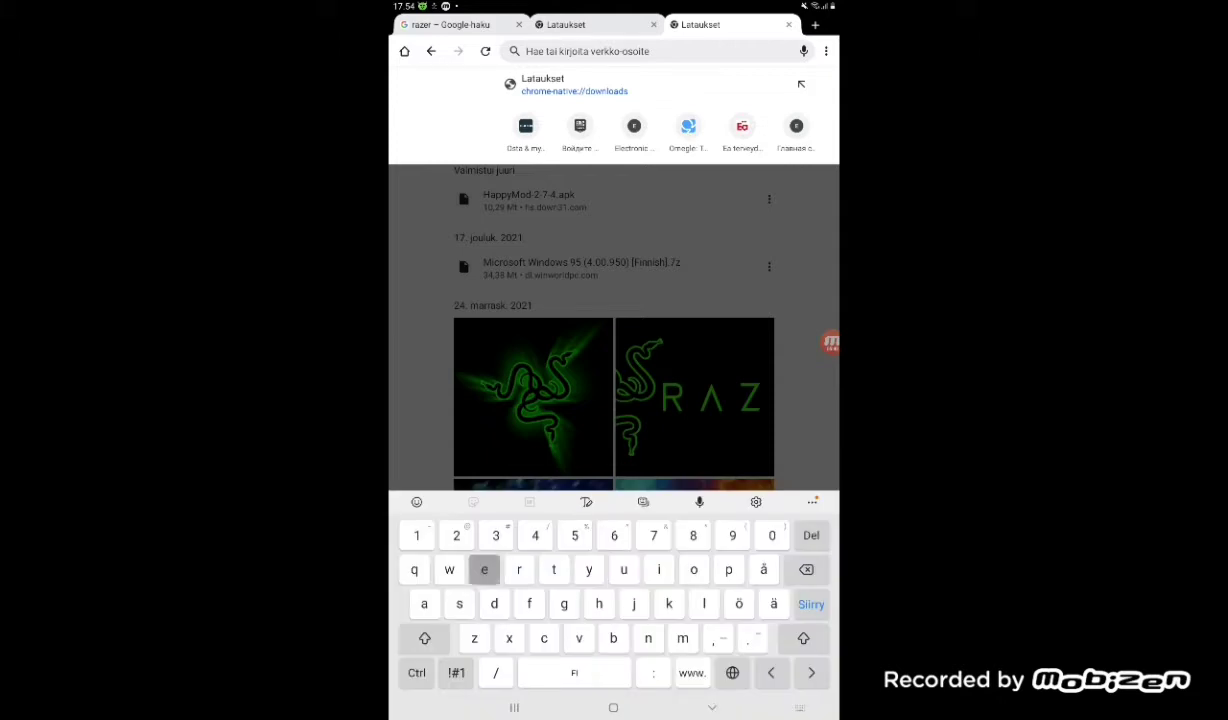
text(e)
key(BackSpace)
text(ww)
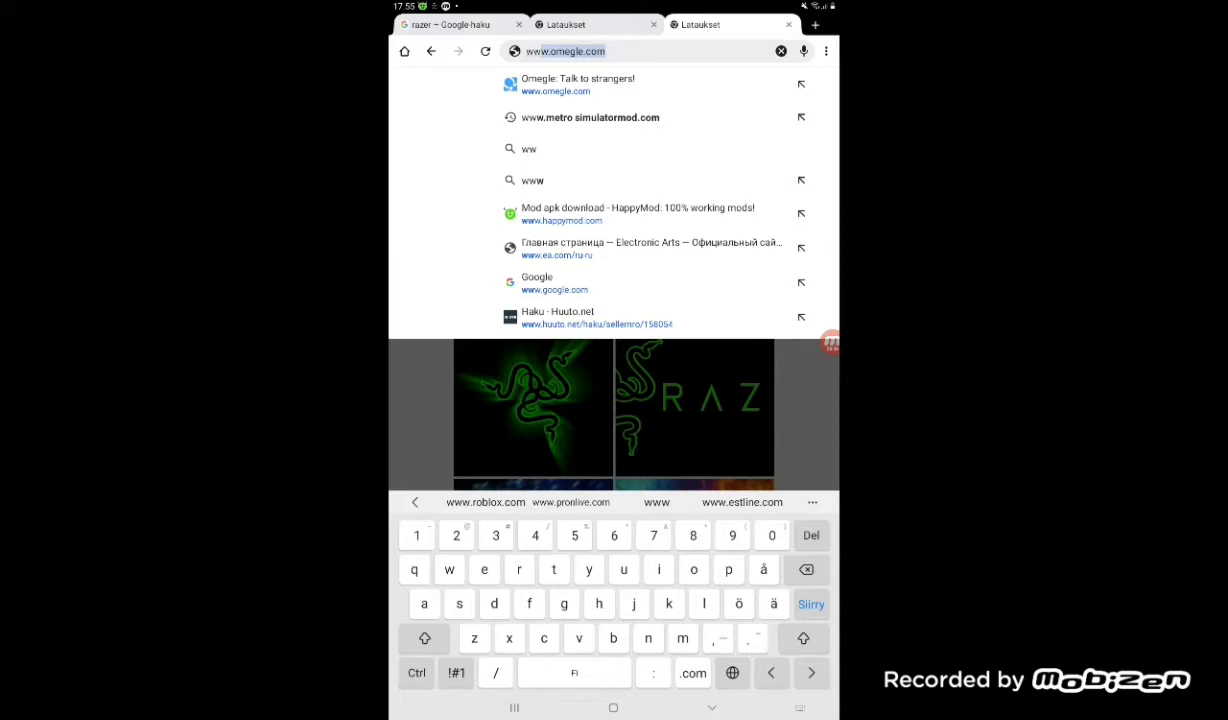
text(w.)
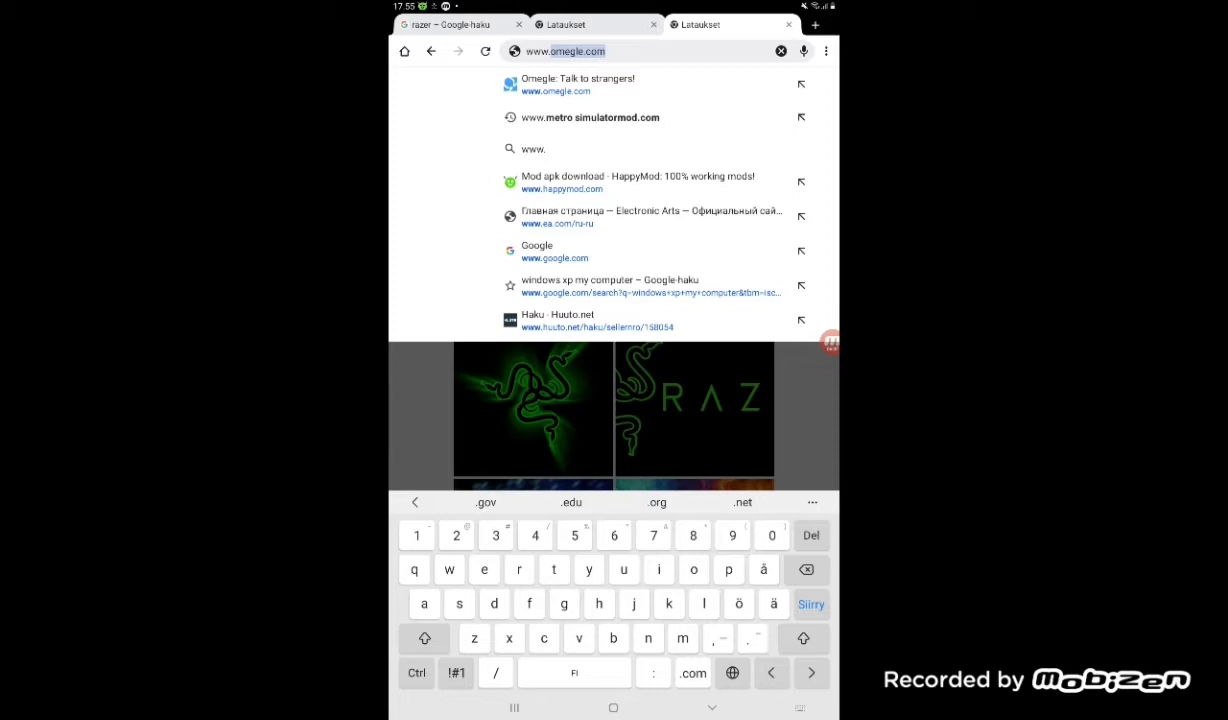
key(BackSpace)
text(t)
key(BackSpace)
text(fast)
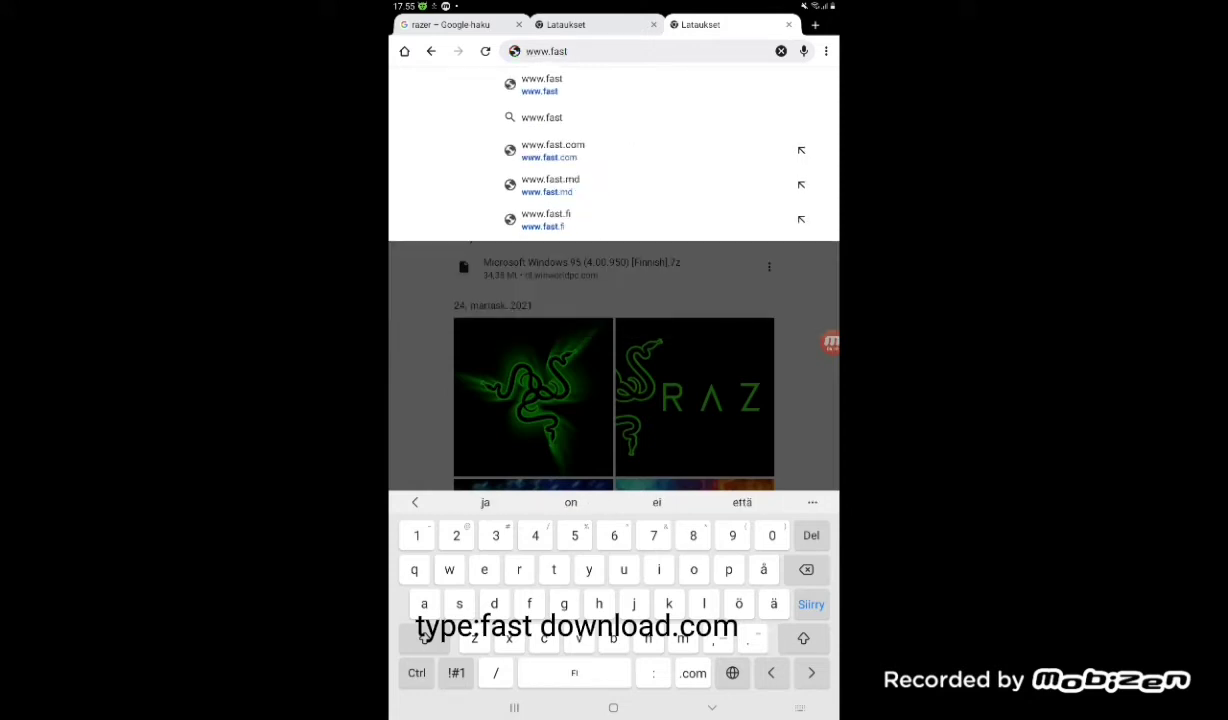
text( download)
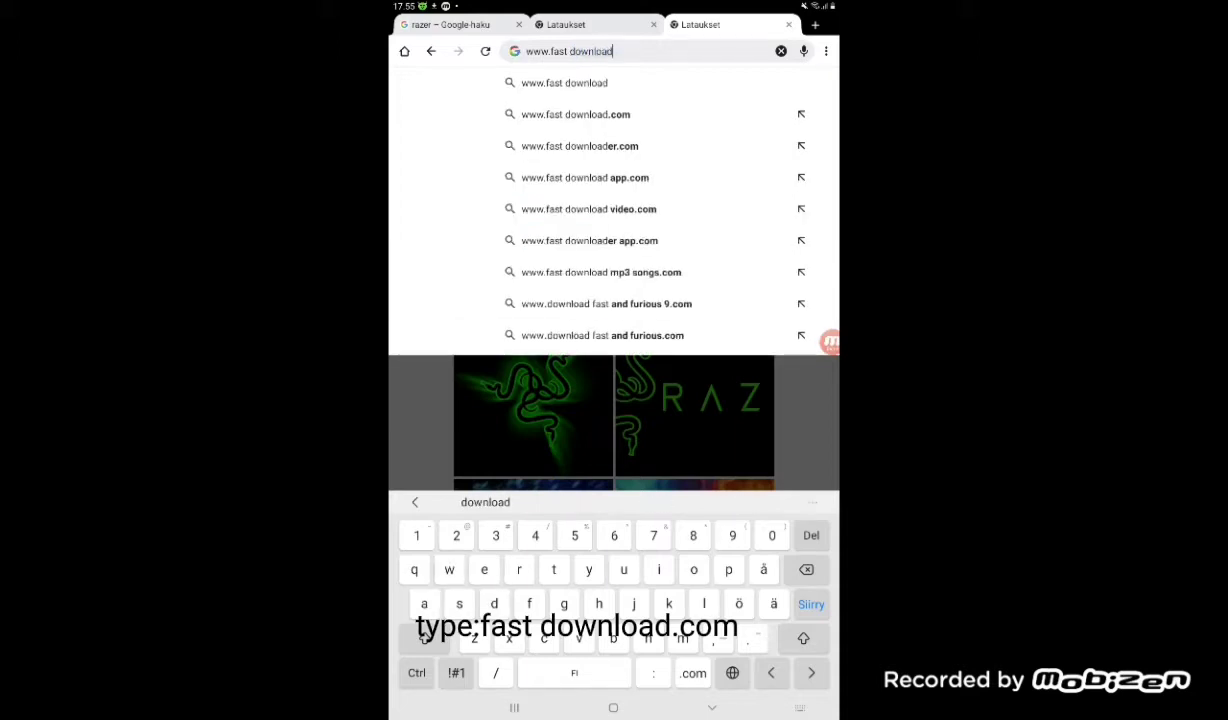
text(.com)
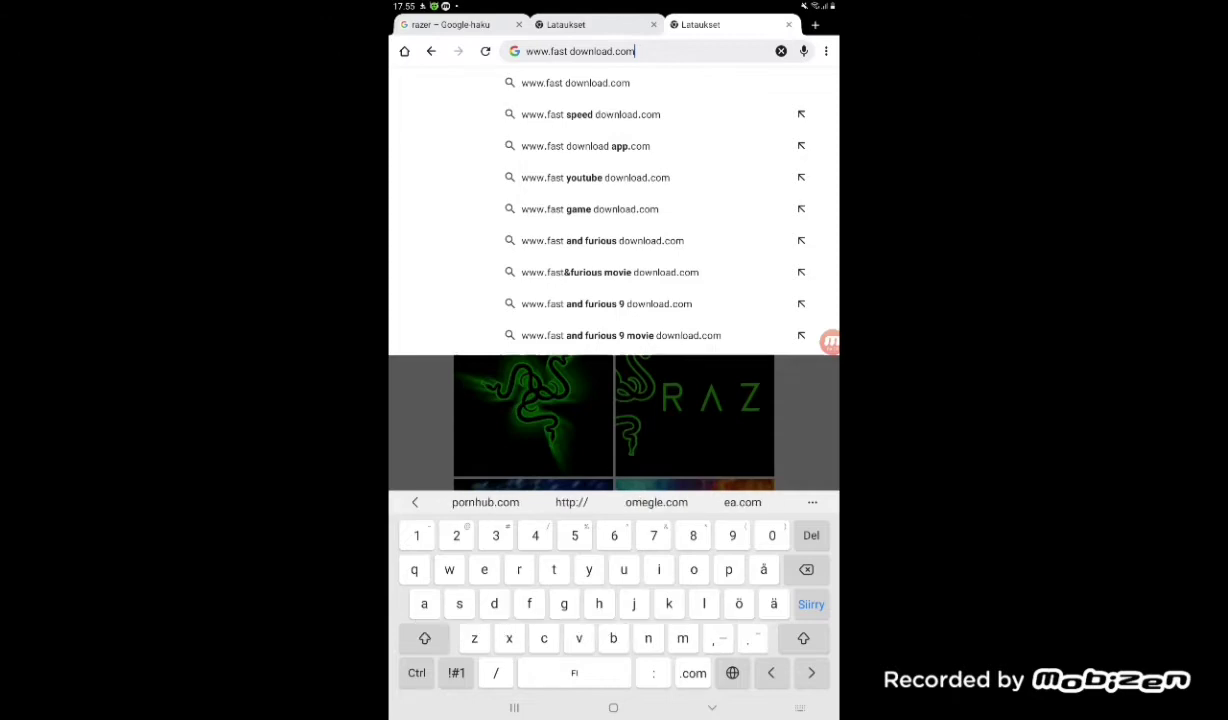
key(Return)
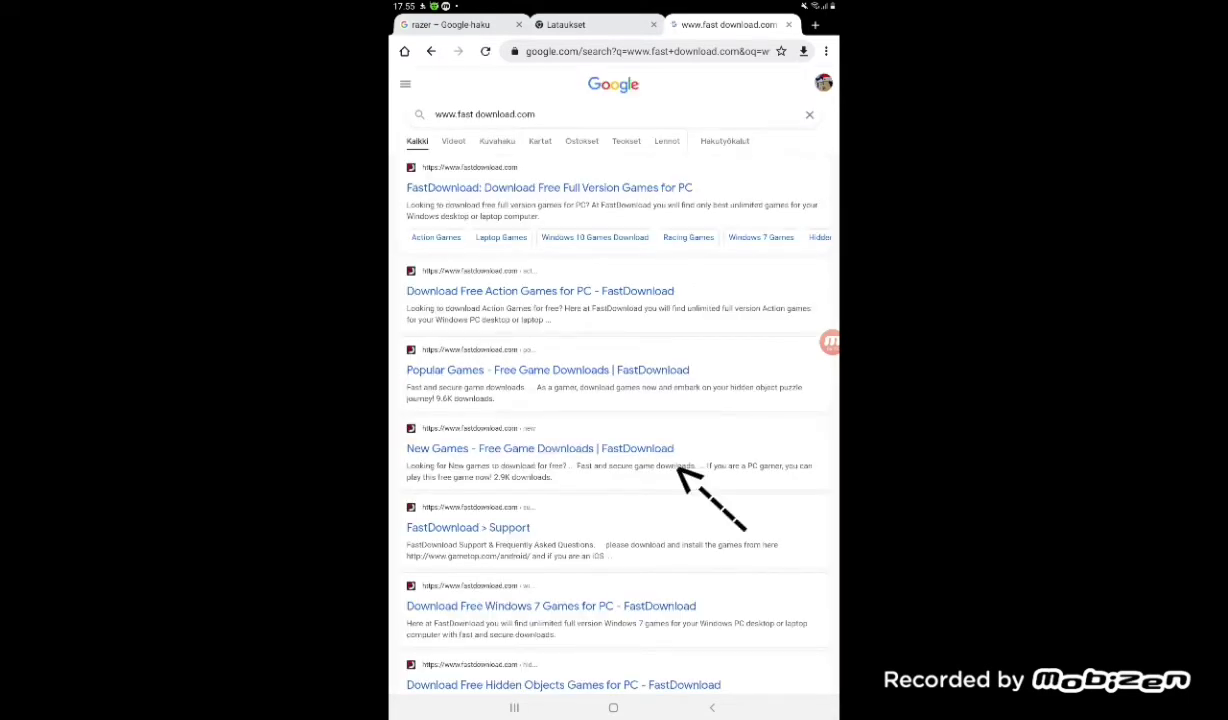
- Return to the home screen and launch HappyMod from the app drawer's first page
mouse_move(829, 342)
mouse_down()
mouse_move(552, 202)
mouse_move(790, 380)
mouse_up()
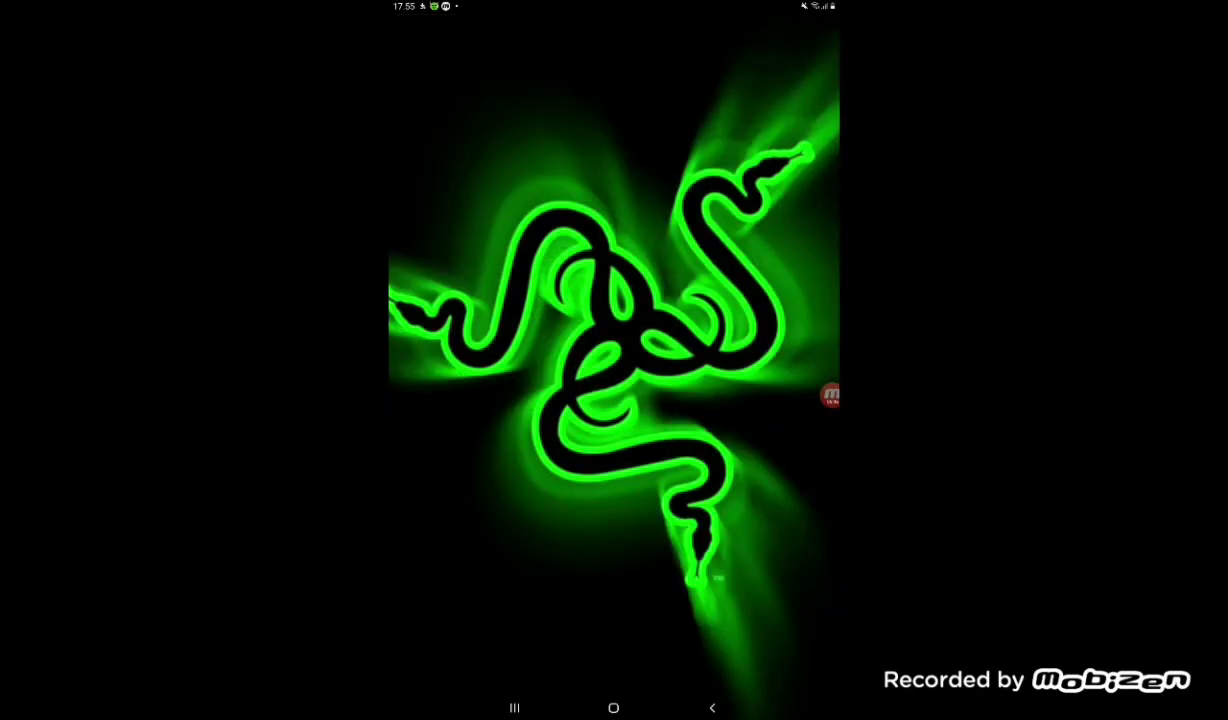
drag(613, 550, 613, 250)
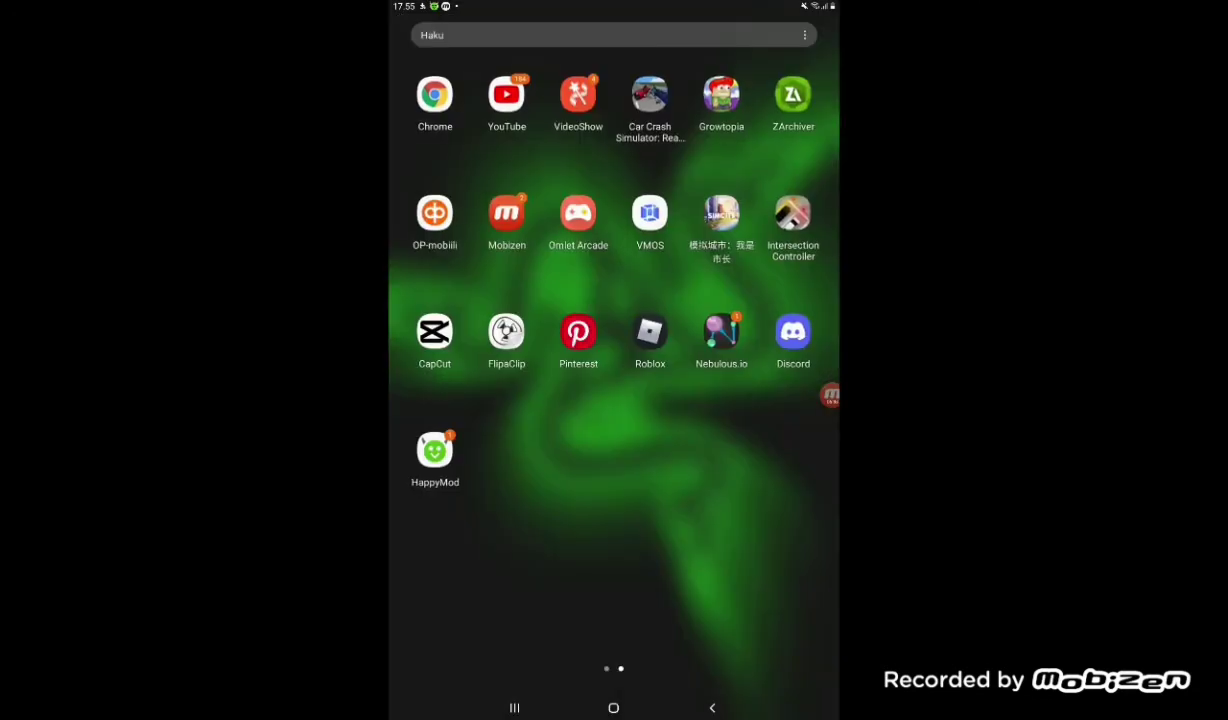
drag(480, 450, 760, 450)
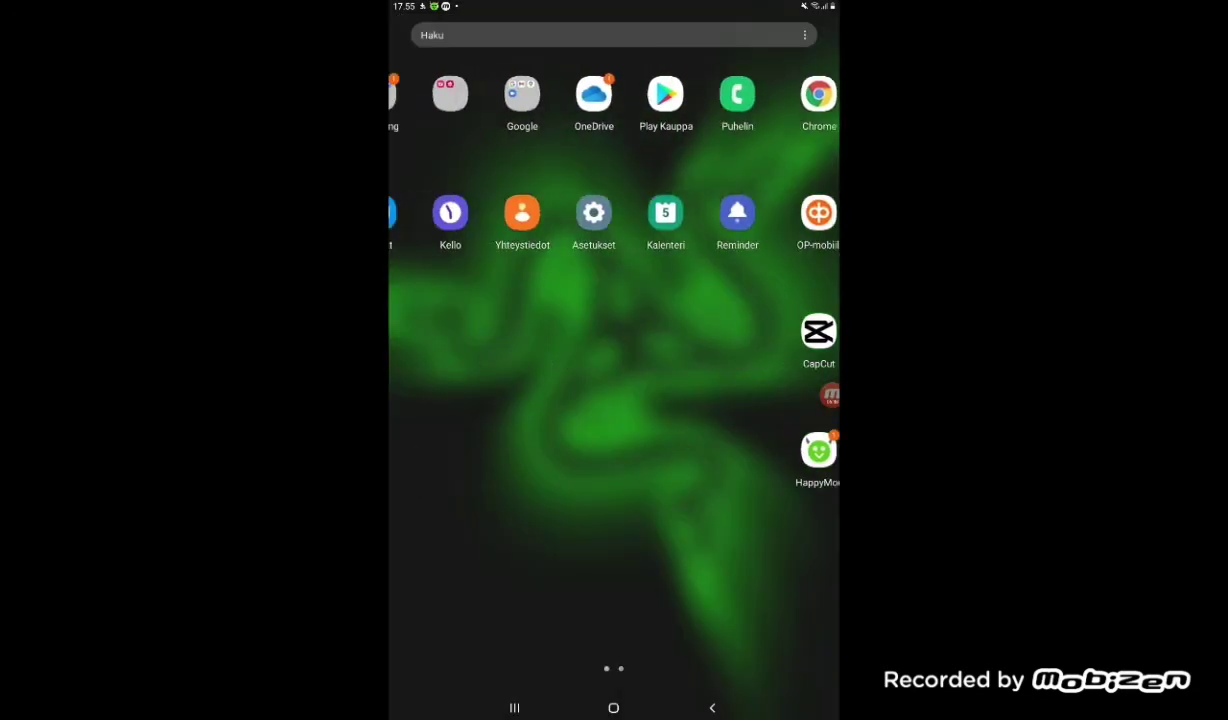
click(830, 395)
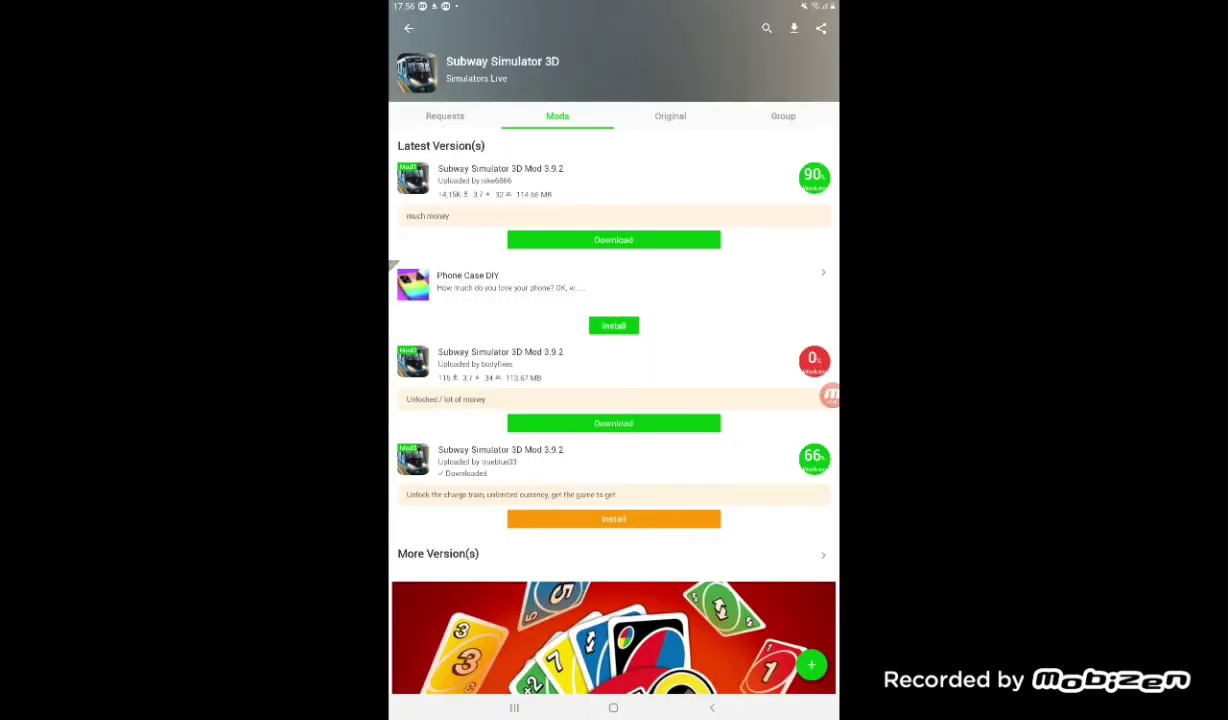
- Allow HappyMod to install unknown apps, then confirm installing Subway Simulator 3D
mouse_move(830, 395)
mouse_down()
mouse_move(618, 569)
mouse_move(829, 332)
mouse_up()
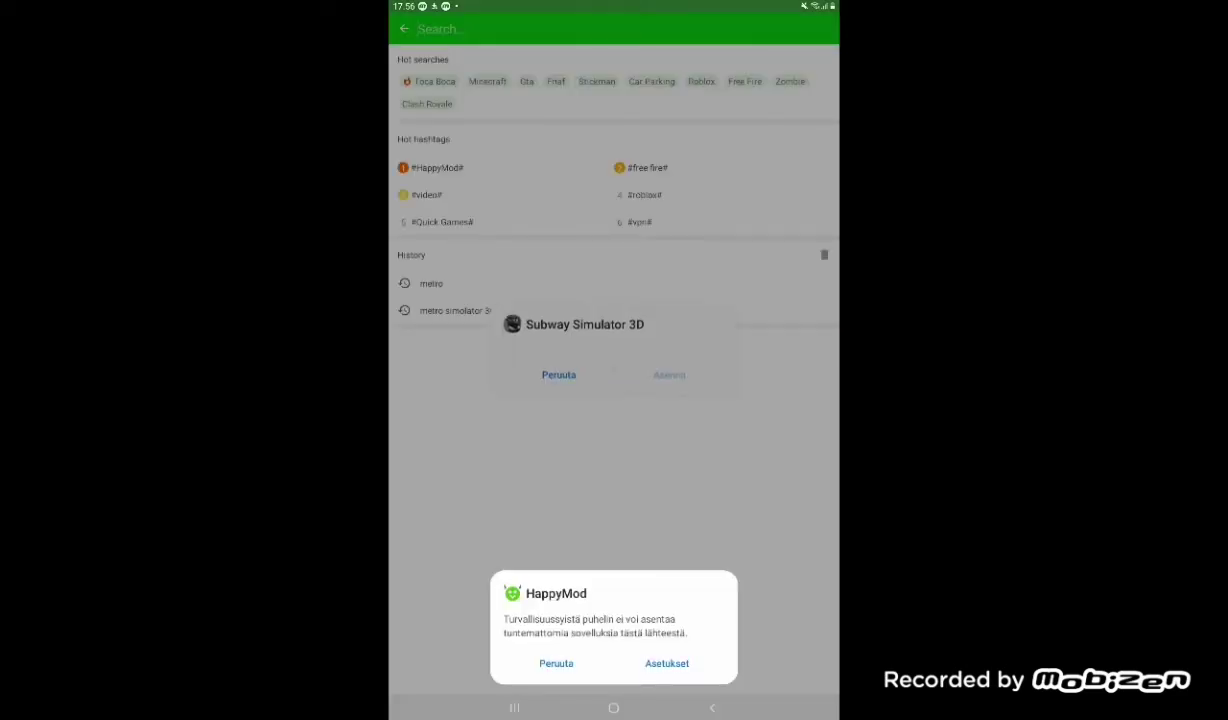
click(666, 663)
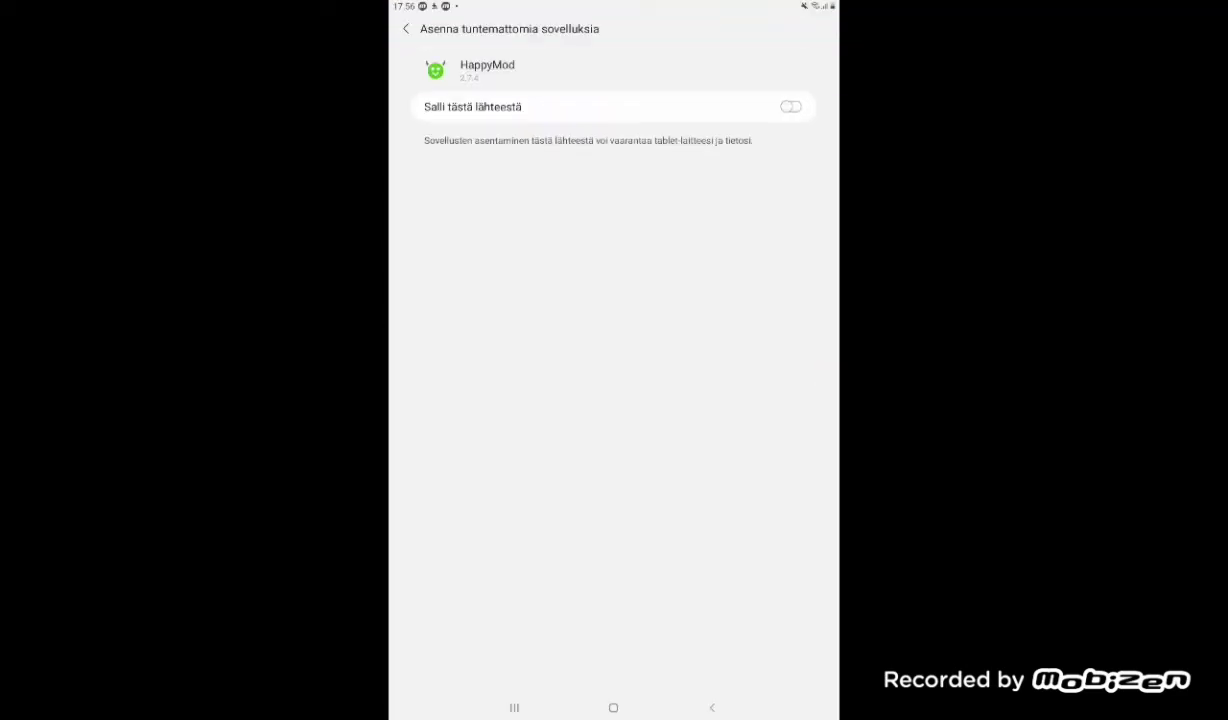
click(613, 106)
click(406, 28)
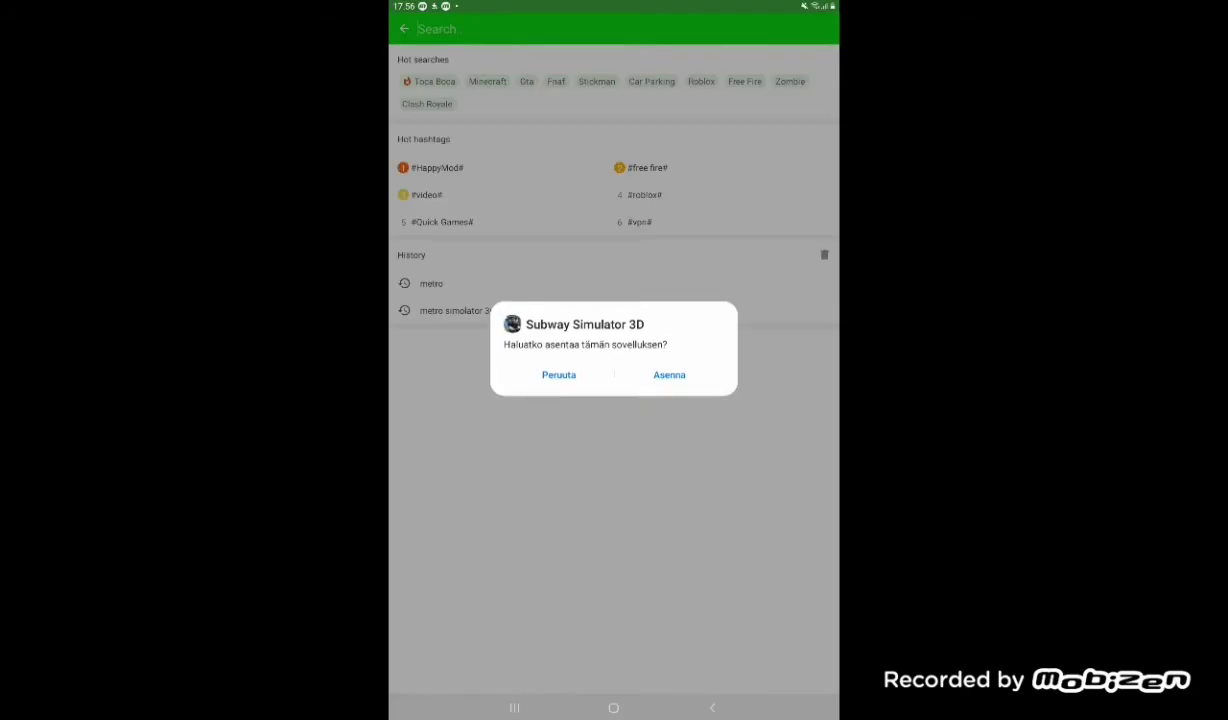
click(669, 375)
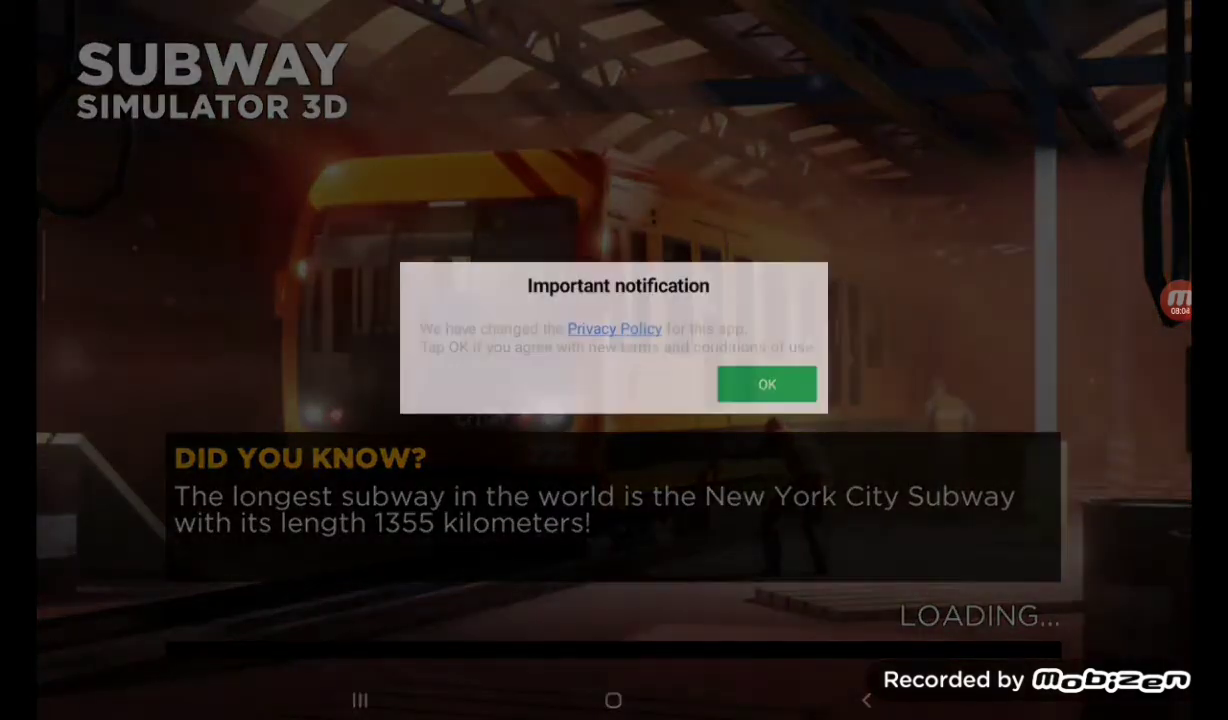
- Dismiss the privacy notice and browse the train carousel from Cyber Train back to the 81-720
click(766, 384)
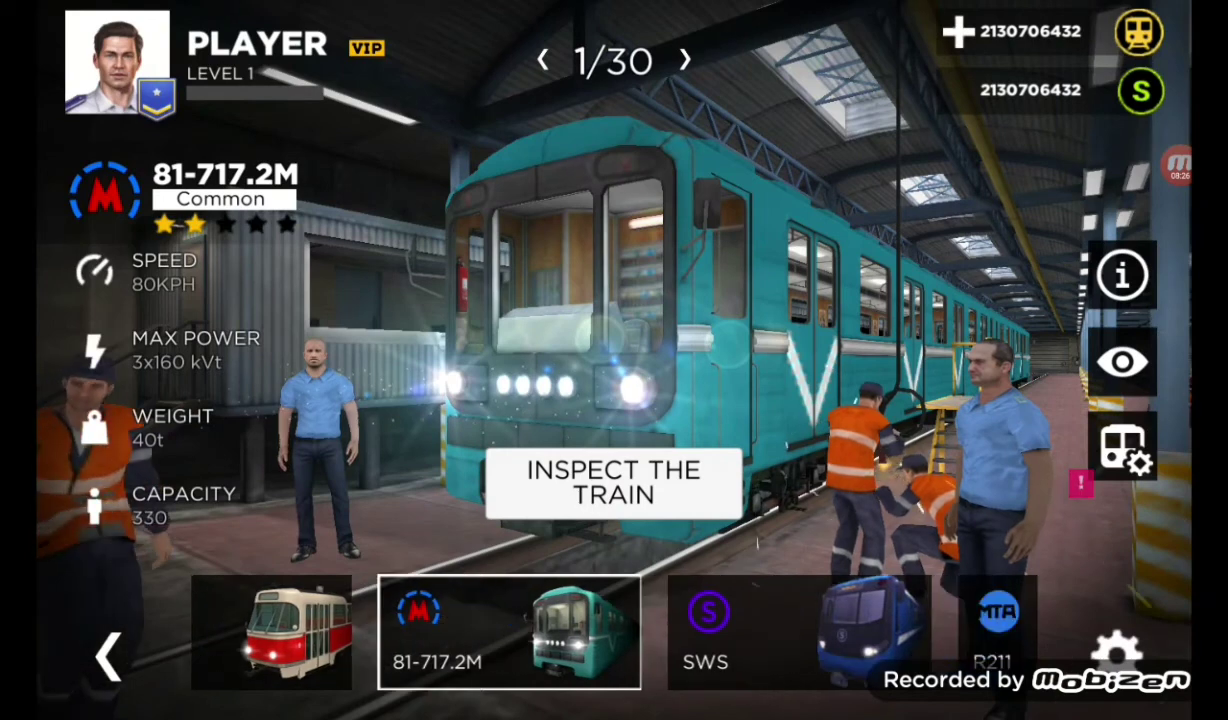
drag(900, 630, 350, 630)
mouse_move(800, 630)
mouse_down()
mouse_move(500, 630)
mouse_move(800, 630)
mouse_up()
drag(400, 630, 700, 630)
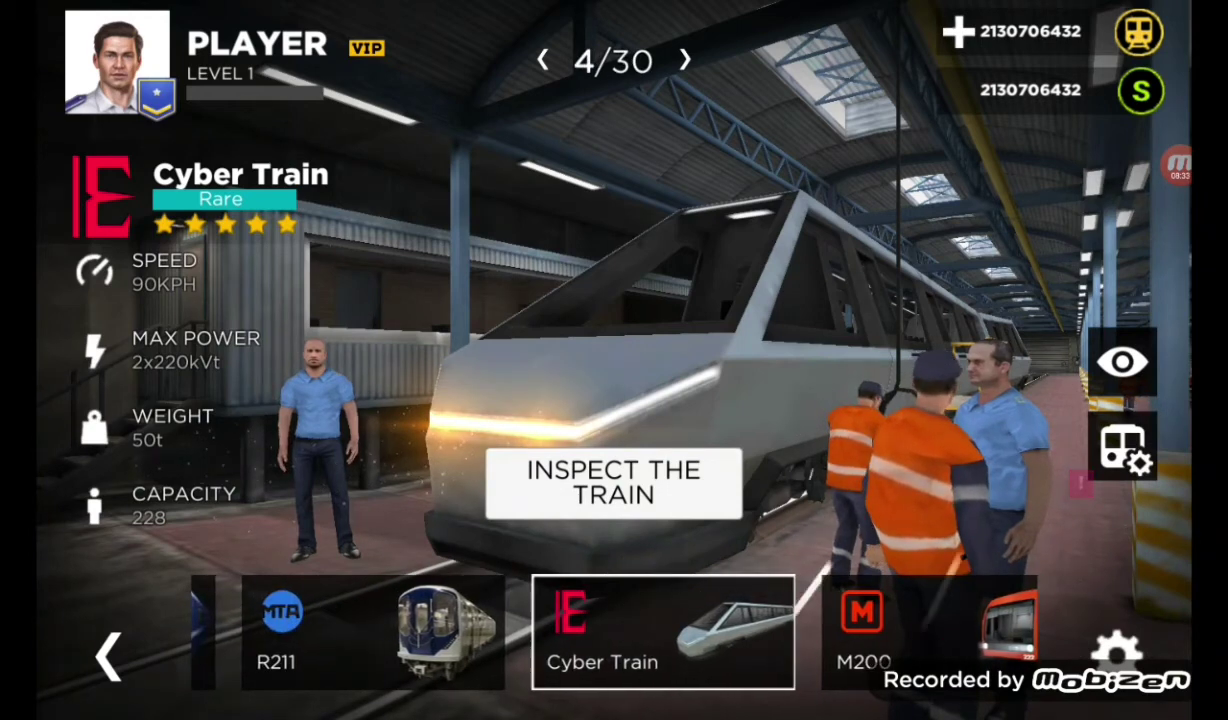
drag(400, 630, 700, 630)
drag(400, 630, 700, 630)
drag(400, 630, 700, 630)
drag(400, 630, 700, 630)
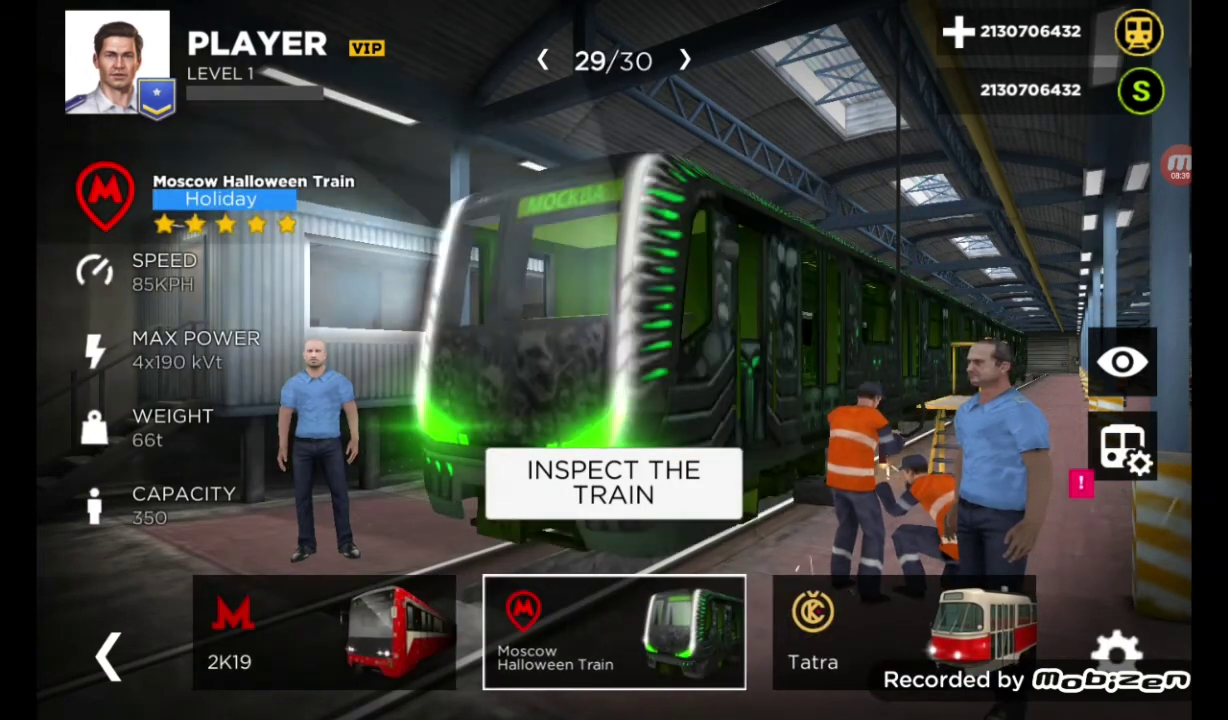
drag(400, 630, 700, 630)
drag(400, 630, 700, 630)
drag(400, 630, 700, 630)
drag(400, 630, 700, 630)
drag(400, 630, 700, 630)
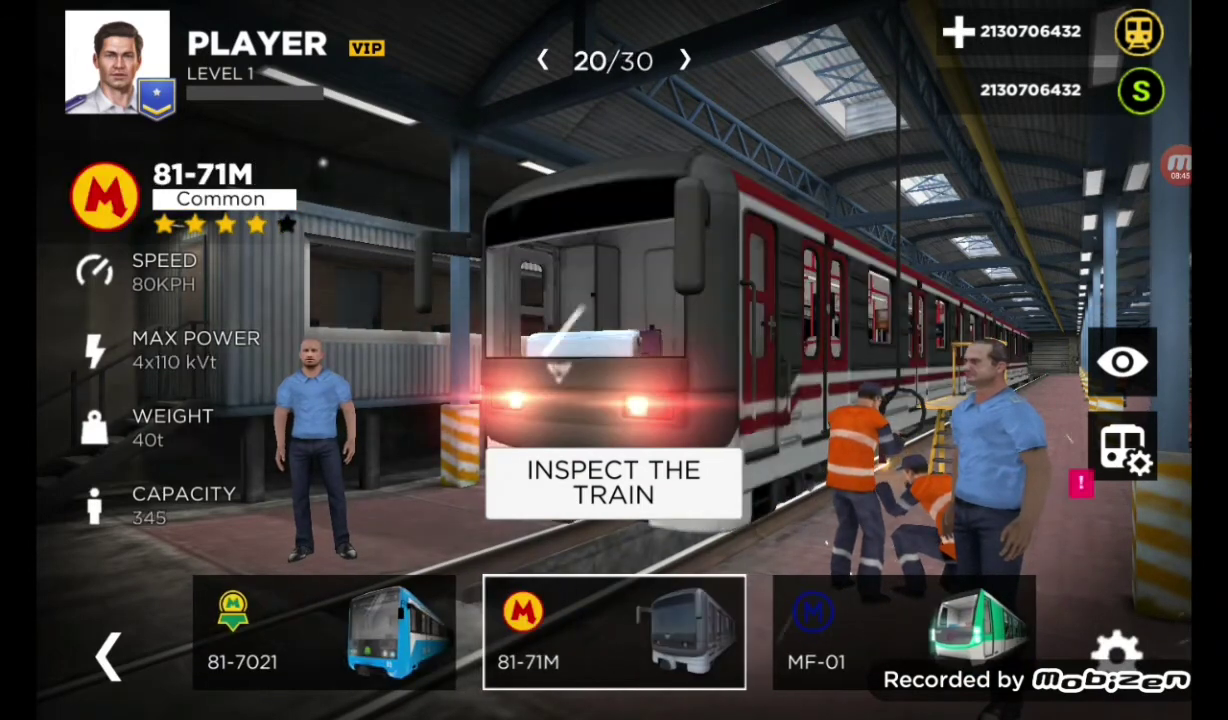
drag(400, 630, 700, 630)
drag(400, 630, 700, 630)
drag(400, 630, 700, 630)
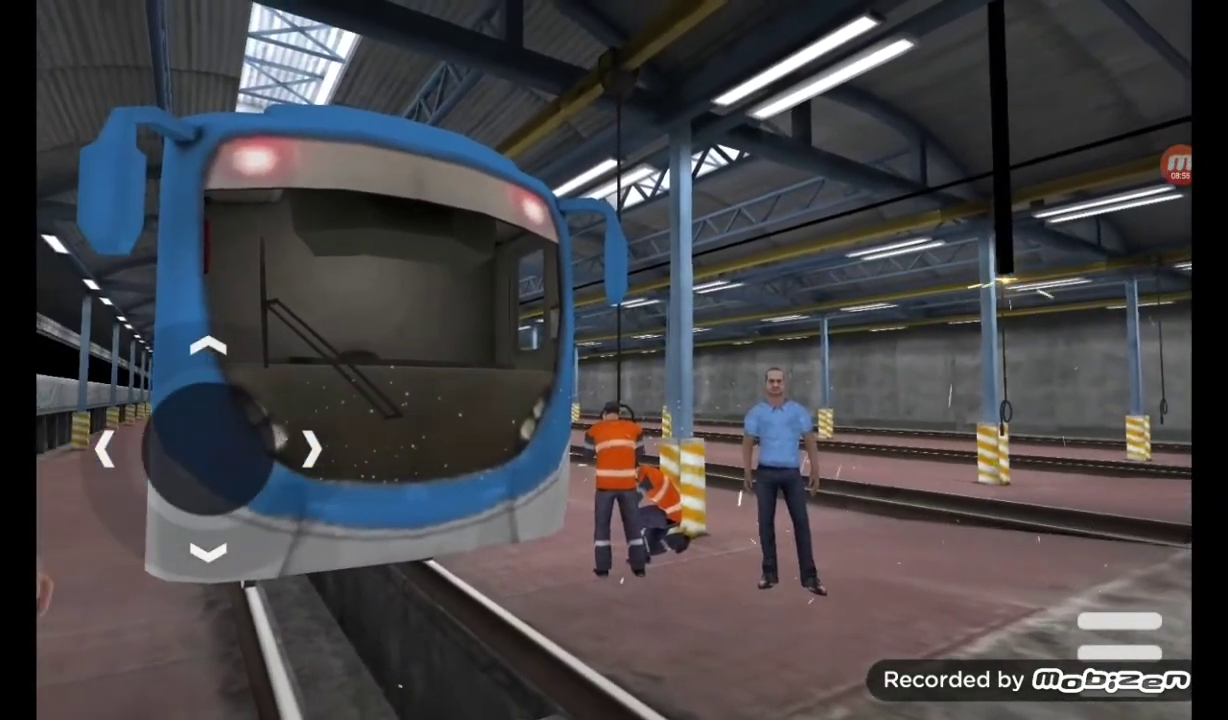
- Select the 81-540.1 train and open its Paint editor, trying another main colour shade
click(1119, 635)
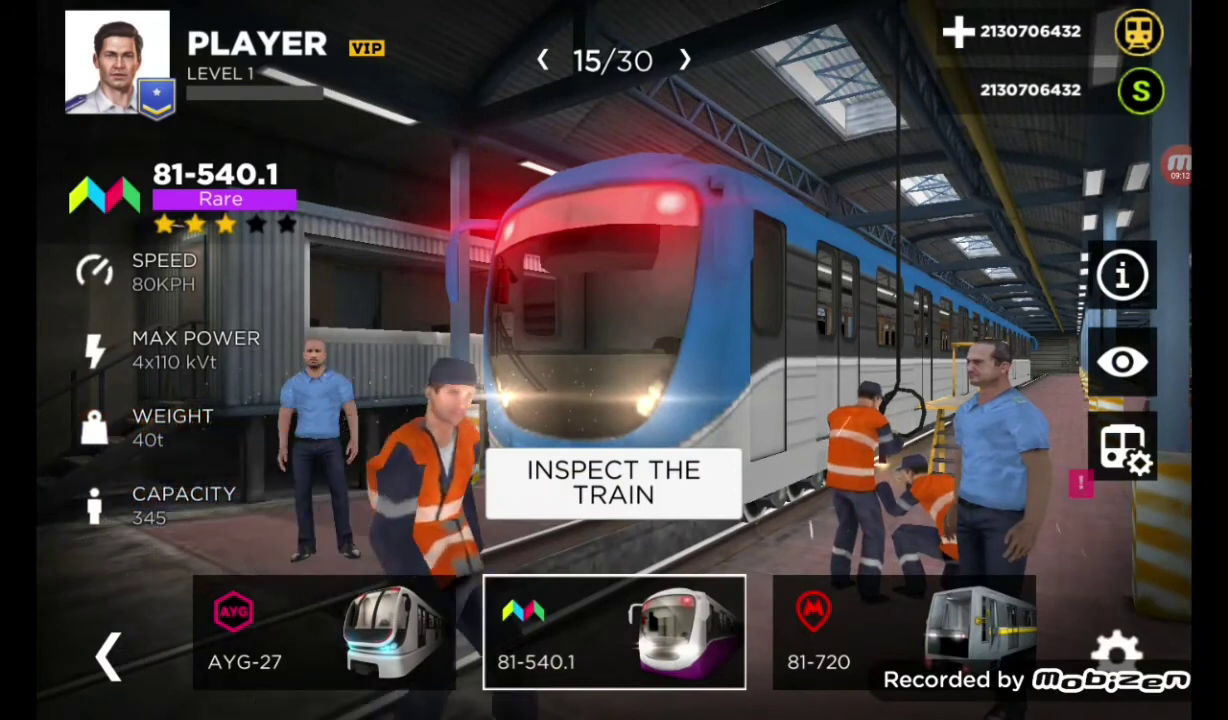
click(1122, 447)
click(107, 657)
mouse_move(315, 289)
mouse_down()
mouse_move(312, 458)
mouse_move(322, 249)
mouse_move(326, 411)
mouse_move(217, 424)
mouse_move(249, 408)
mouse_up()
- Shift the main colour through magenta to red and apply it
drag(400, 330, 400, 253)
mouse_move(248, 408)
mouse_down()
mouse_move(266, 310)
mouse_move(296, 266)
mouse_move(344, 340)
mouse_up()
drag(400, 253, 400, 232)
drag(344, 340, 337, 246)
click(730, 546)
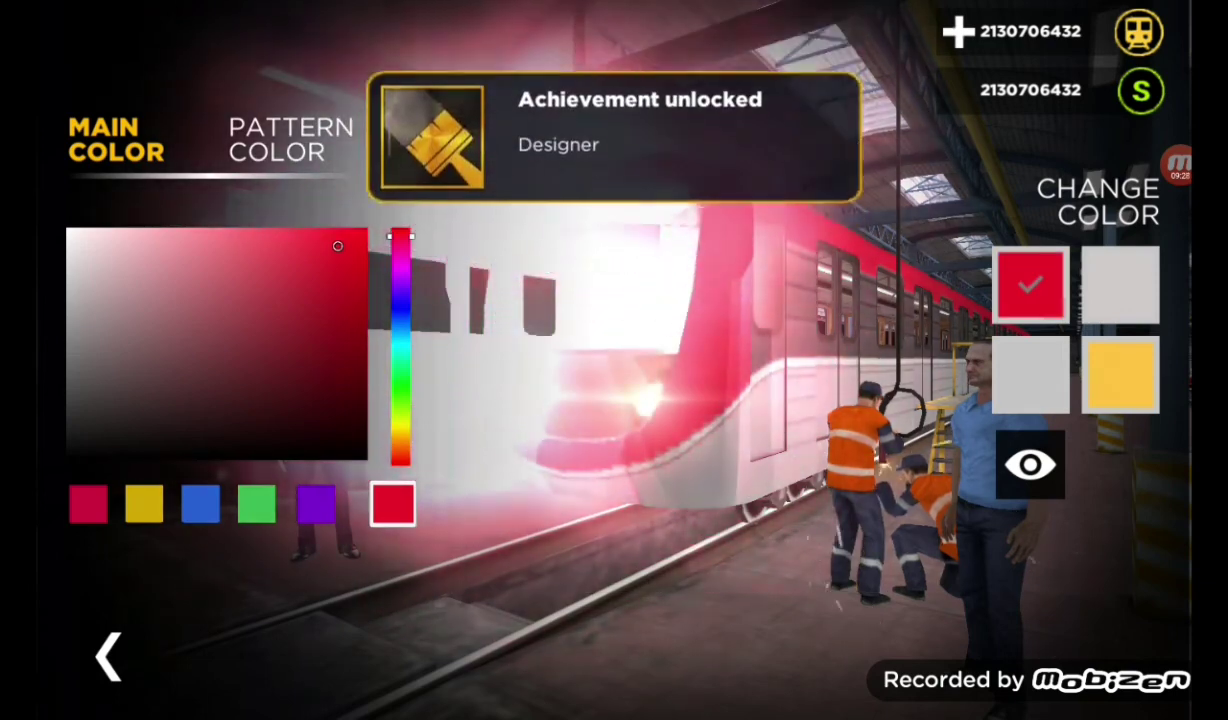
- Paint a second colour area of the train pink
click(1030, 373)
click(358, 299)
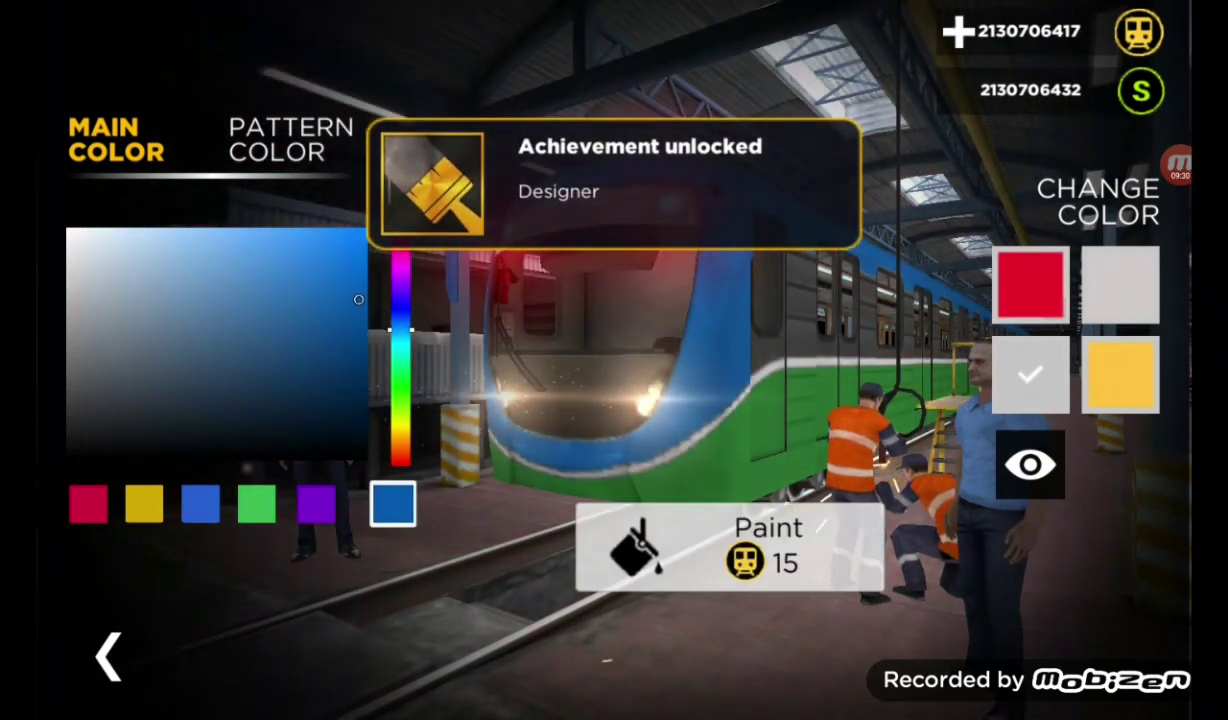
drag(400, 330, 400, 243)
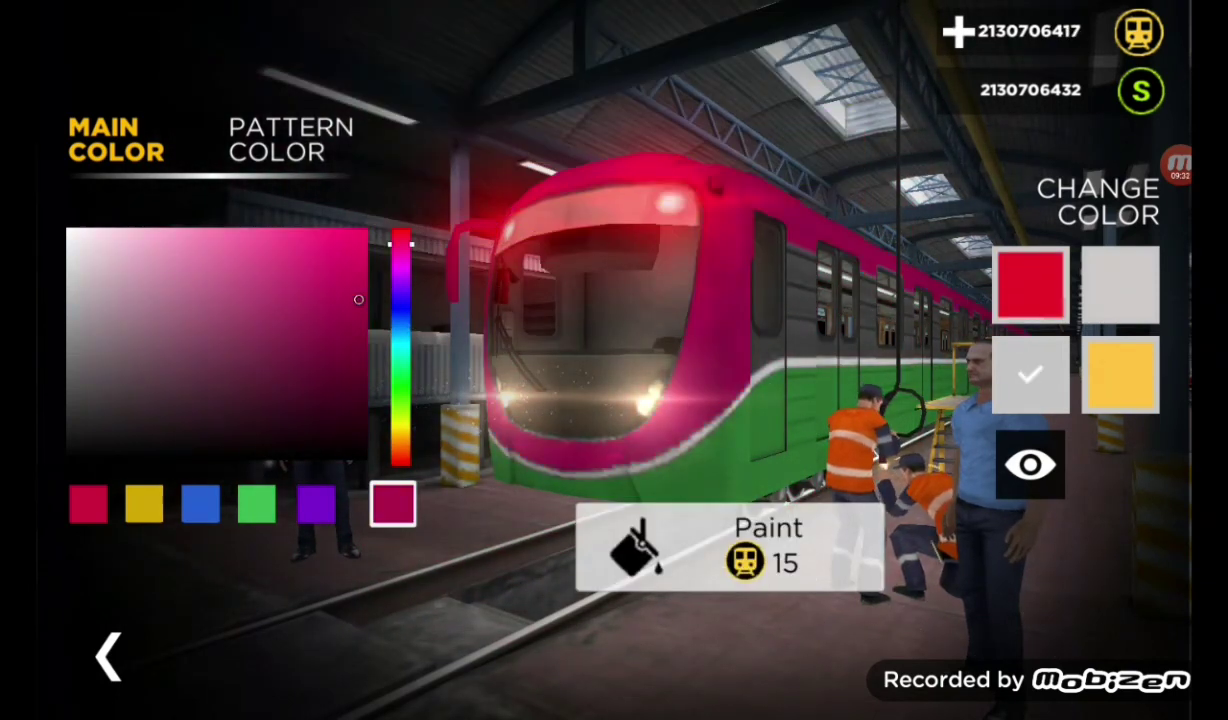
click(361, 235)
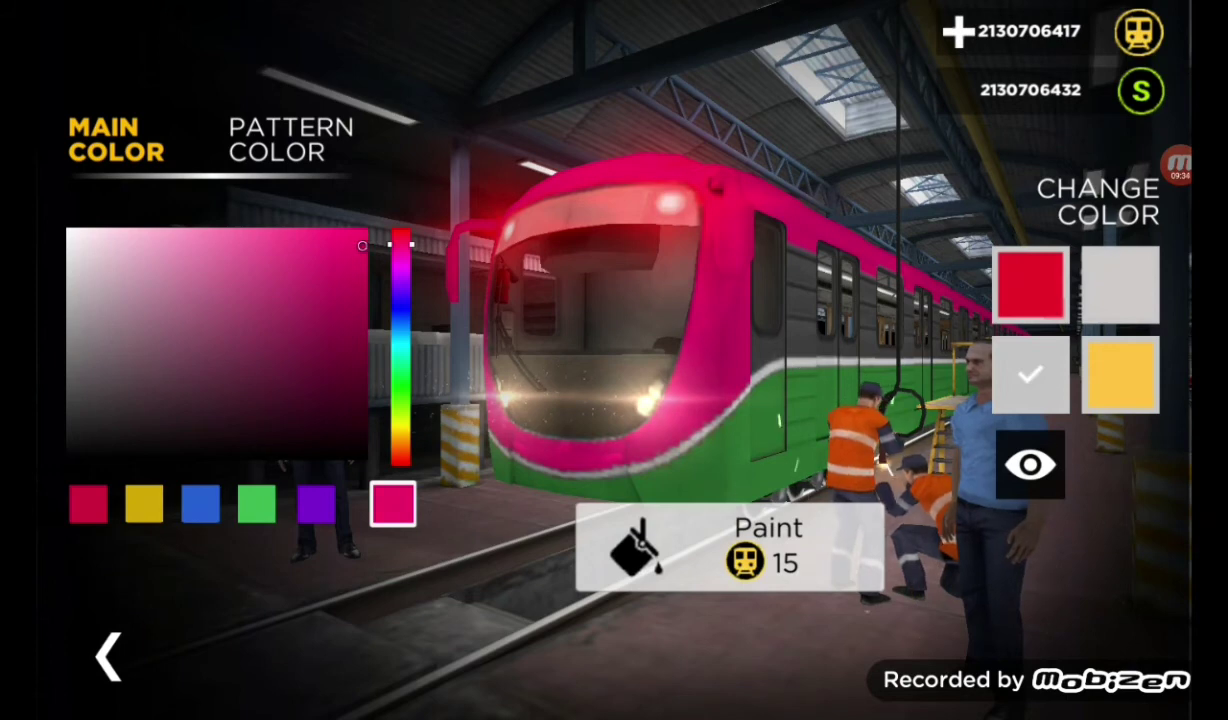
click(730, 547)
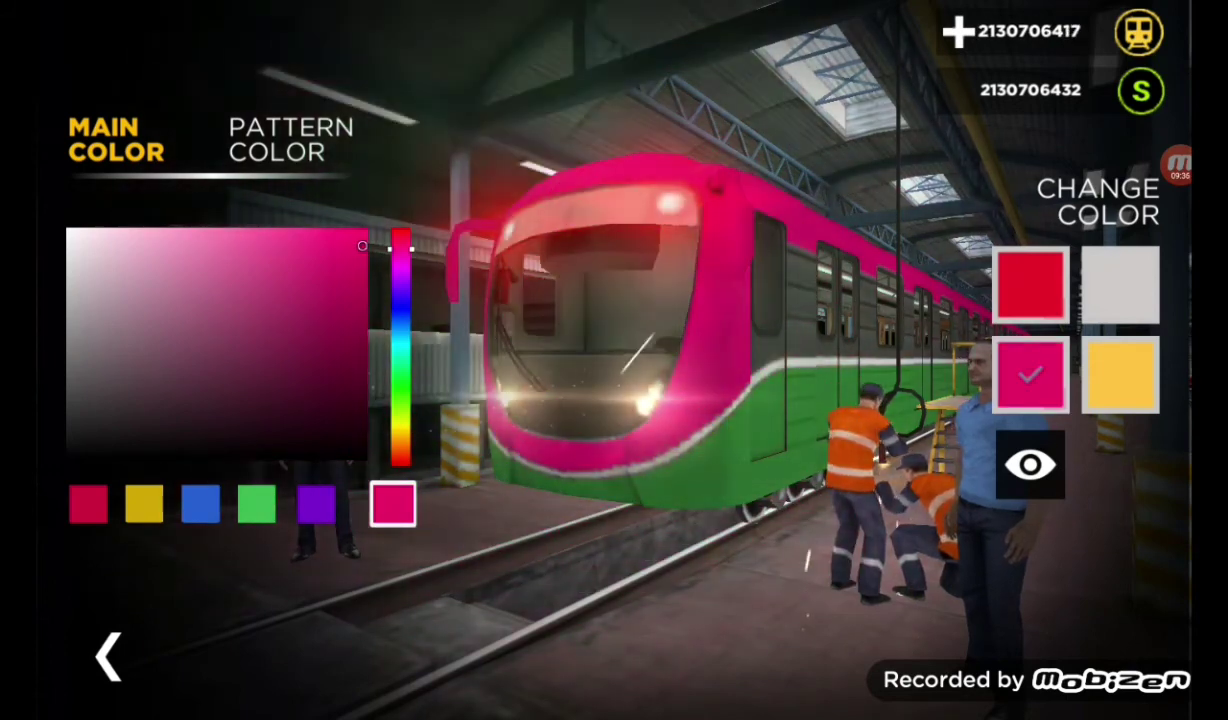
- Review the colour areas, settle on red over purple, and view the 'Coming soon!' Modifications screen
click(1120, 375)
click(1030, 375)
click(1030, 285)
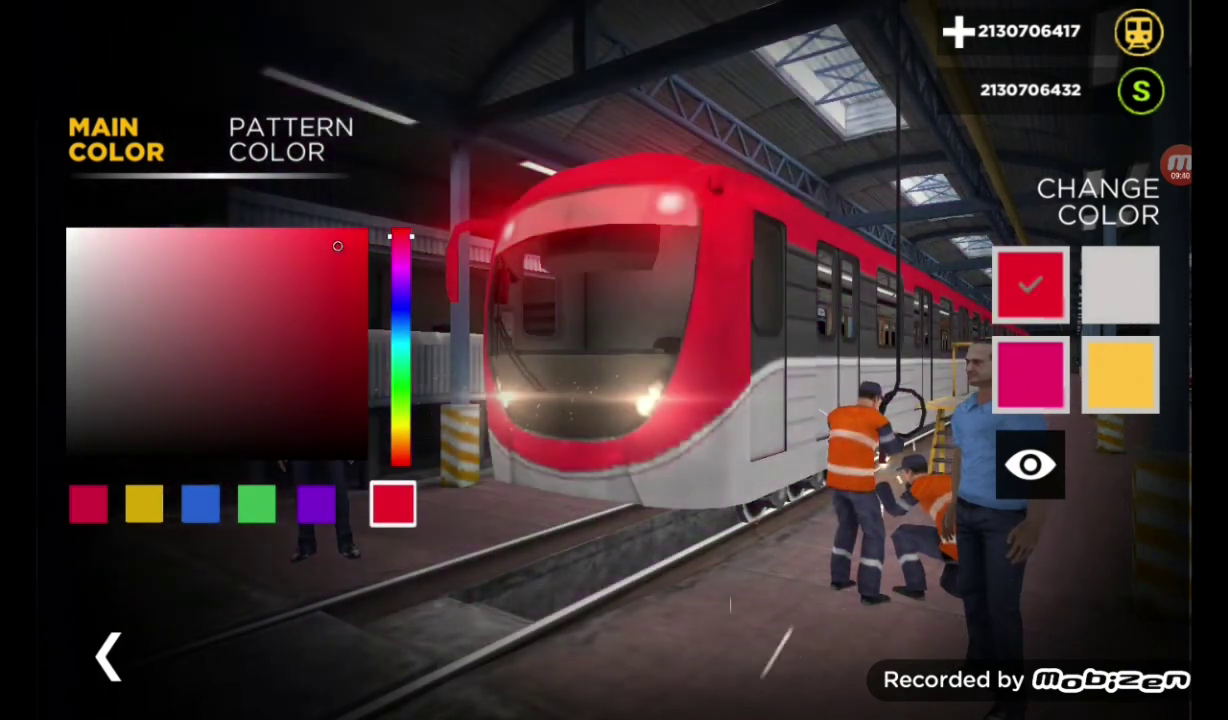
click(316, 504)
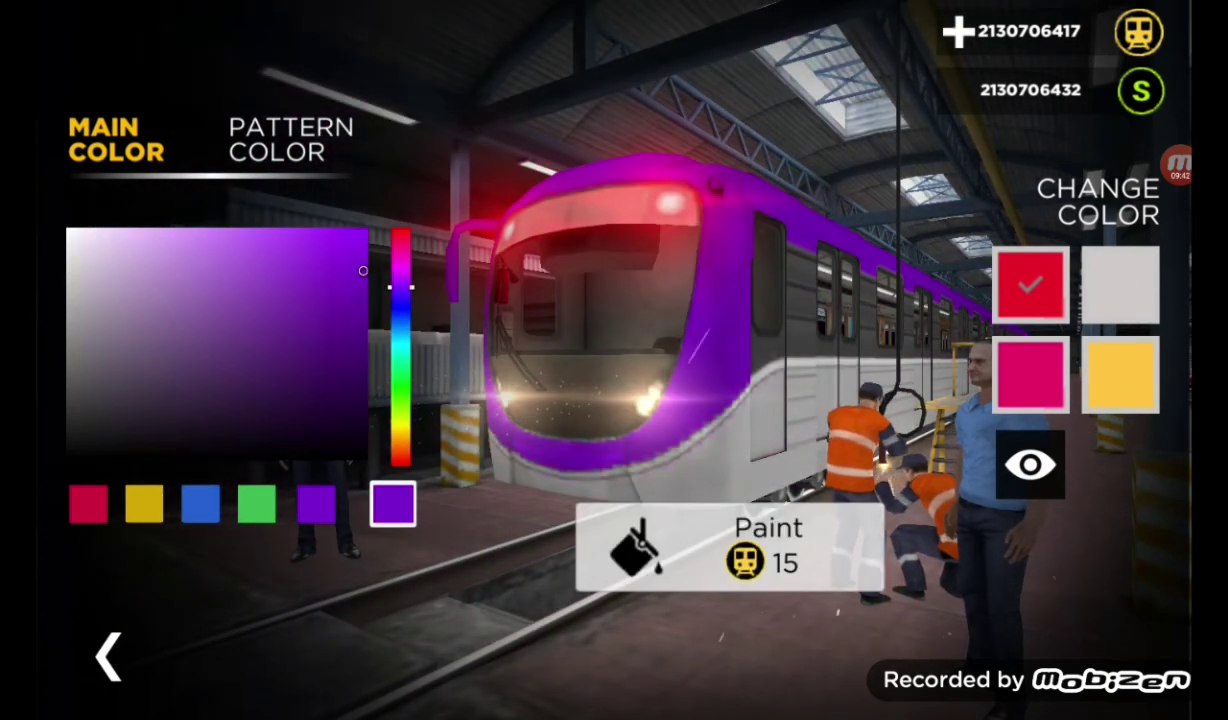
click(88, 504)
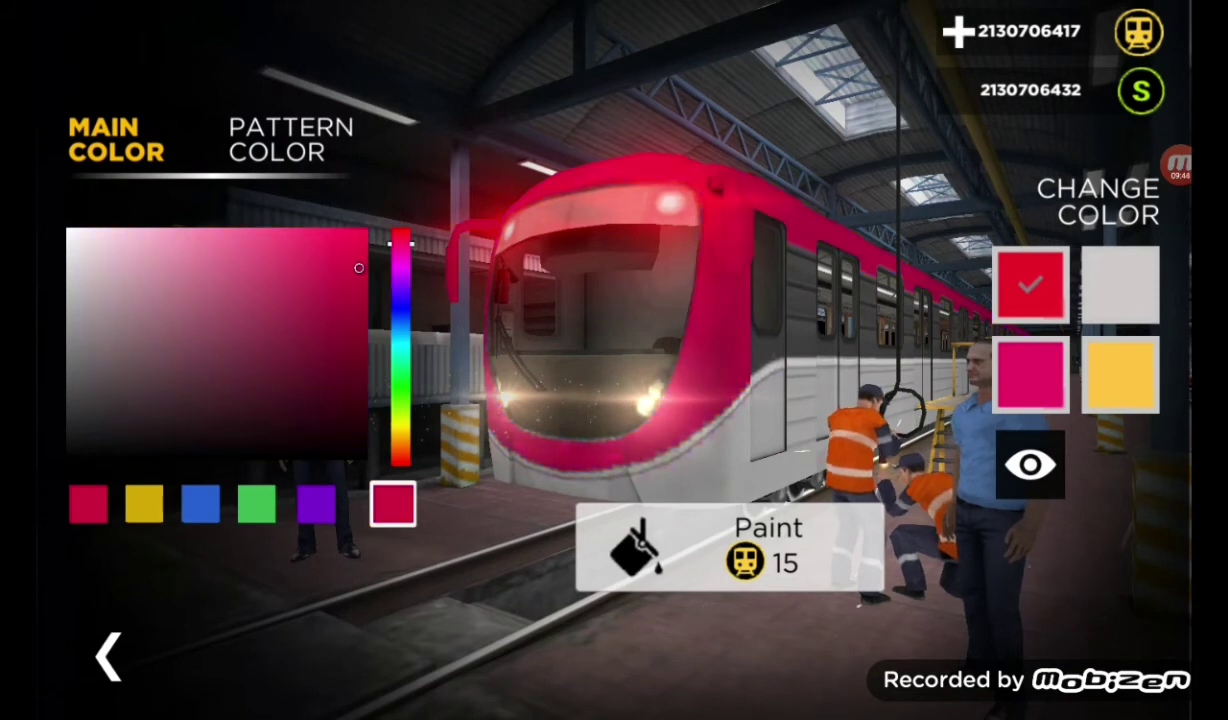
click(108, 657)
click(636, 360)
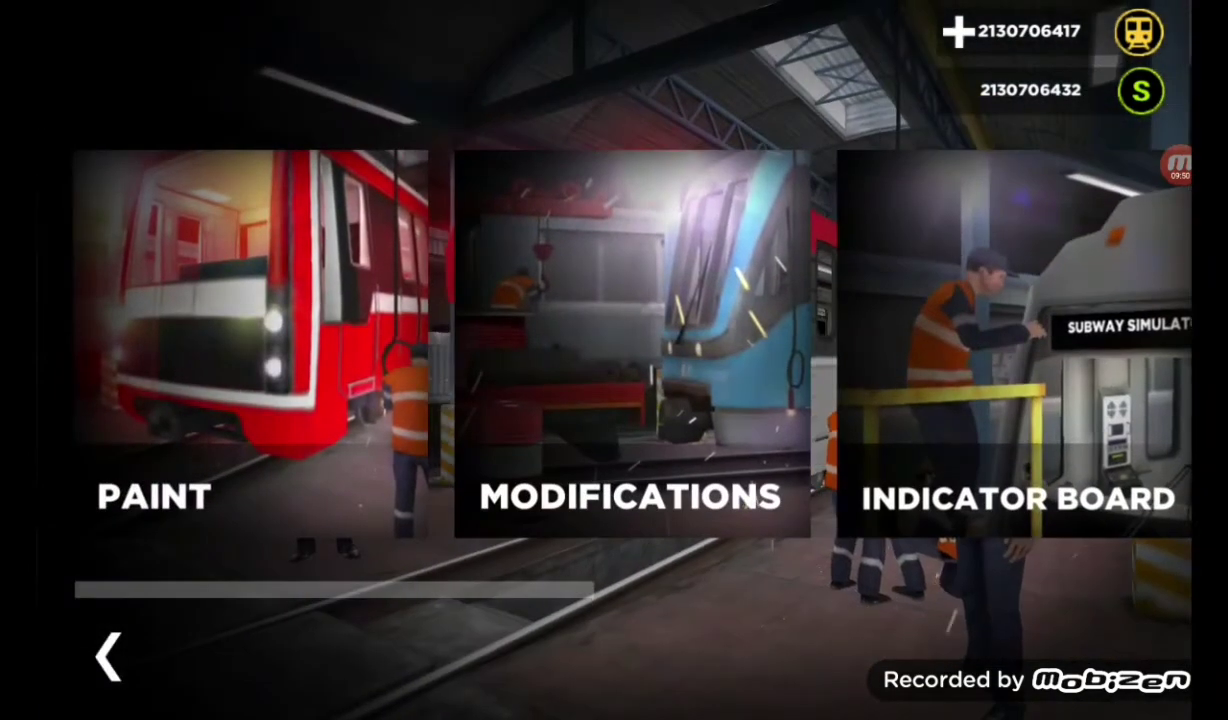
- Switch on the indicator board and set its text to 'only vip.'
click(1020, 345)
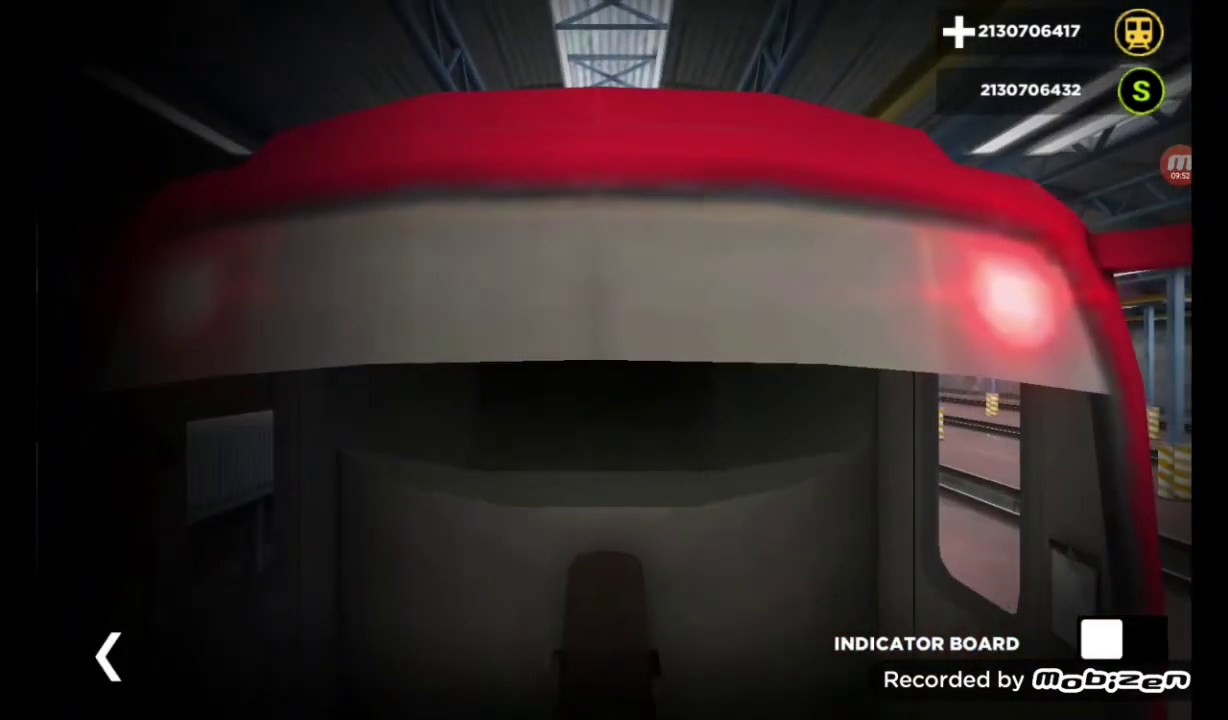
click(1103, 640)
click(908, 536)
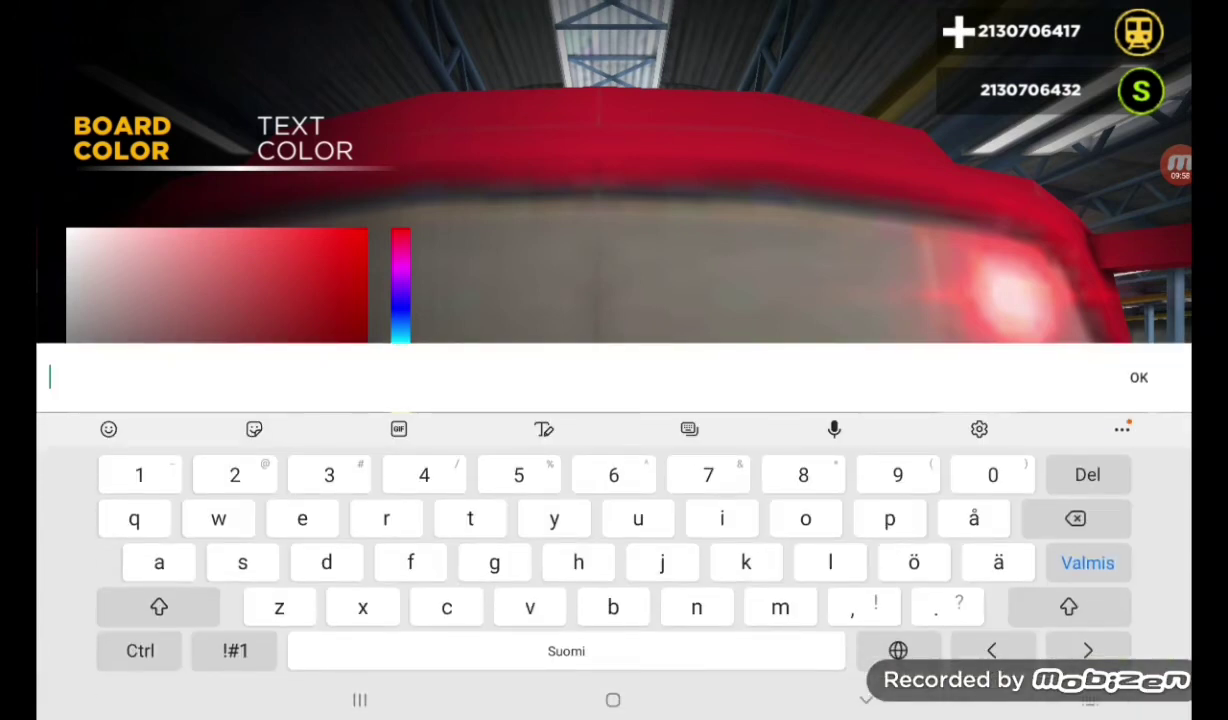
text(w)
click(1074, 518)
text(only vi)
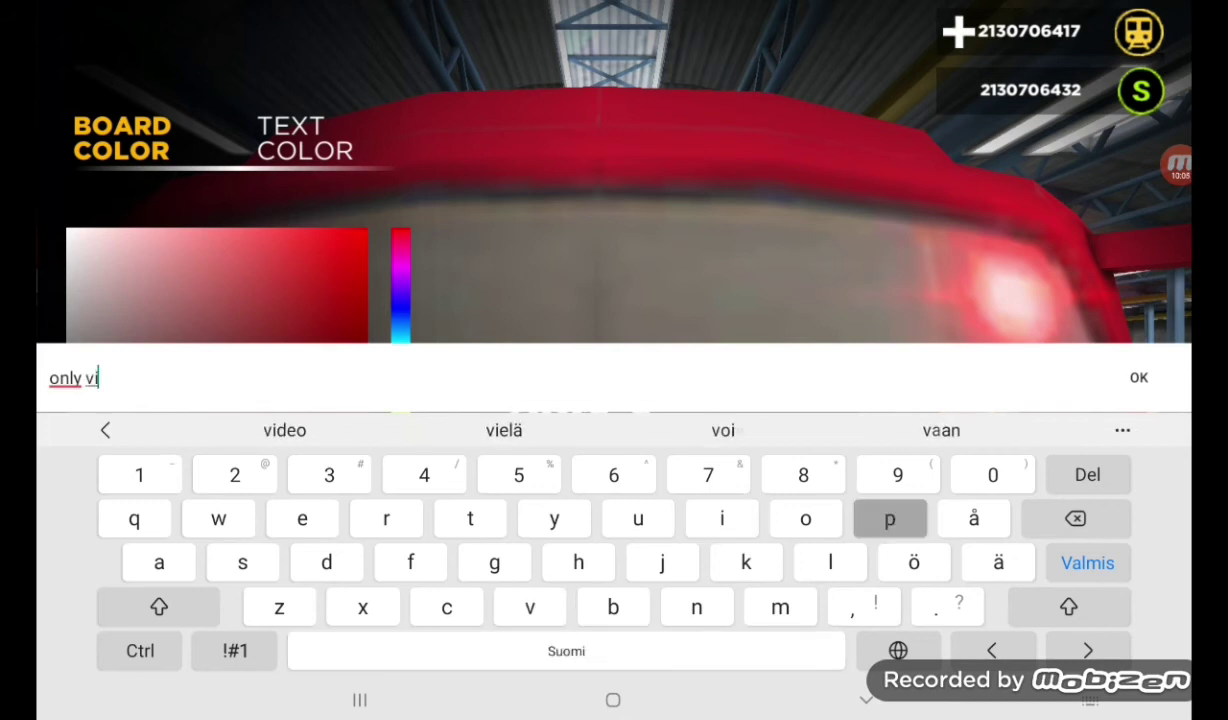
text(ps)
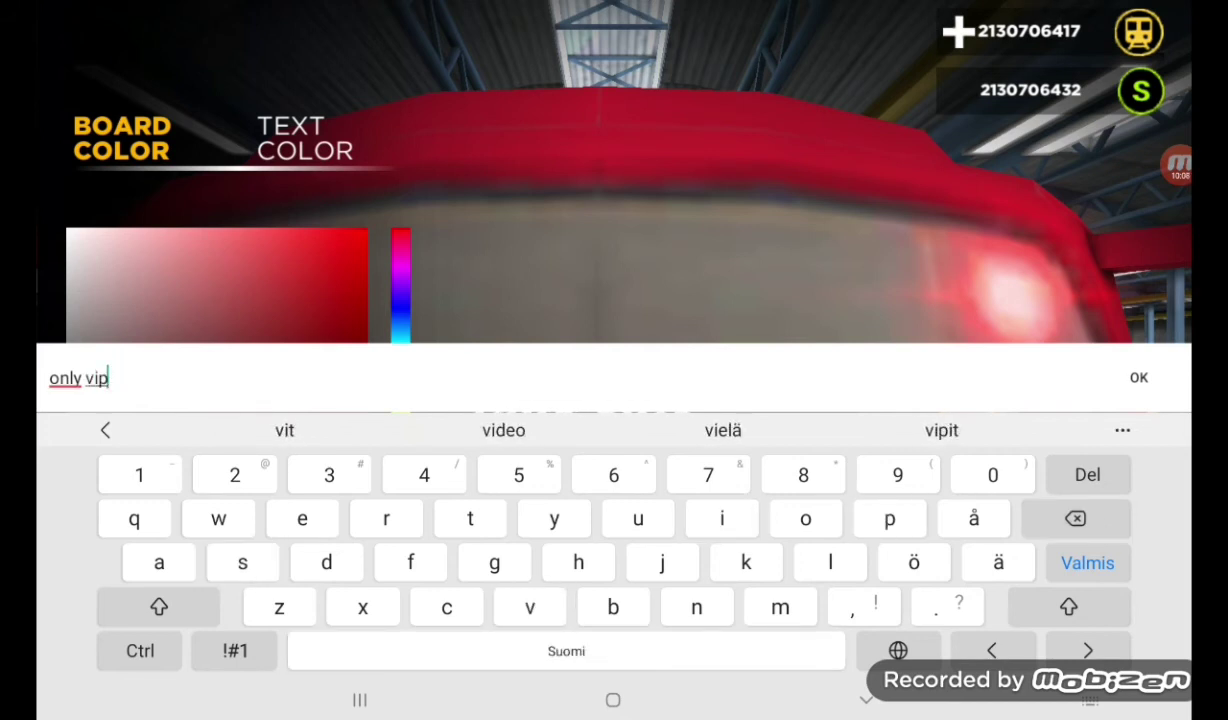
text(.)
key(Return)
- Make the indicator board red and return to the customisation menu
click(334, 272)
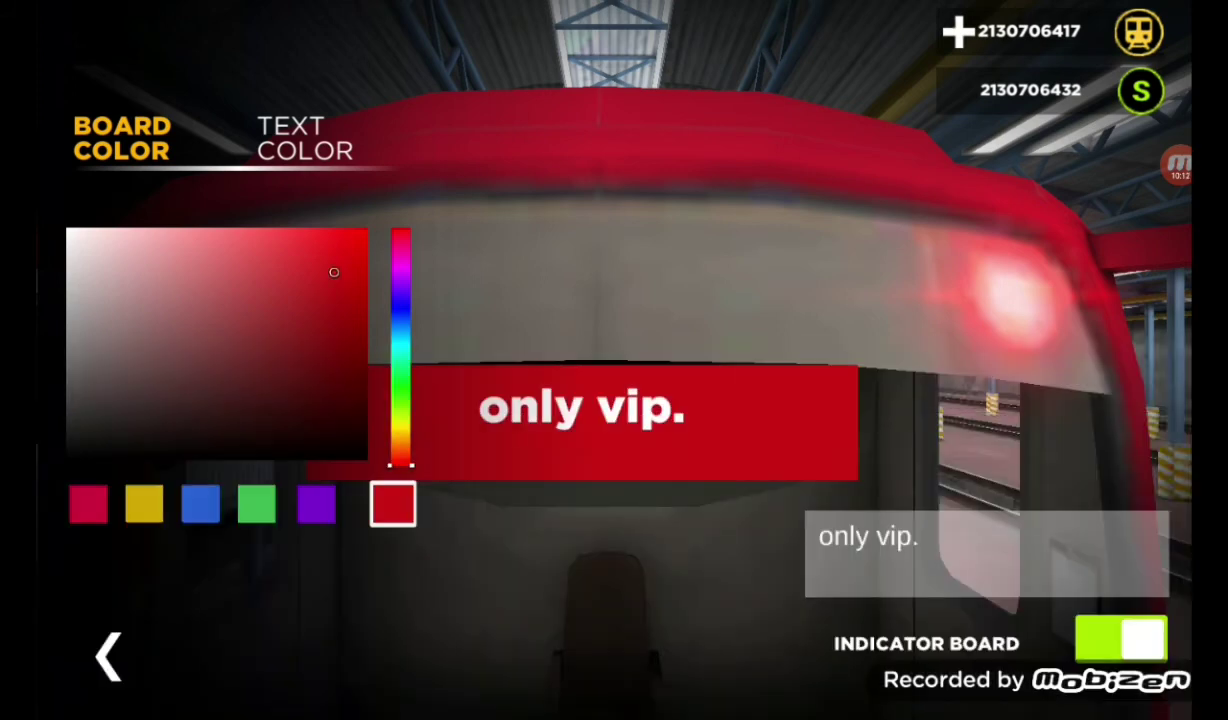
click(108, 657)
click(1020, 400)
click(108, 657)
drag(900, 350, 400, 350)
- Move the cab camera back and down to show the dashboard
click(315, 340)
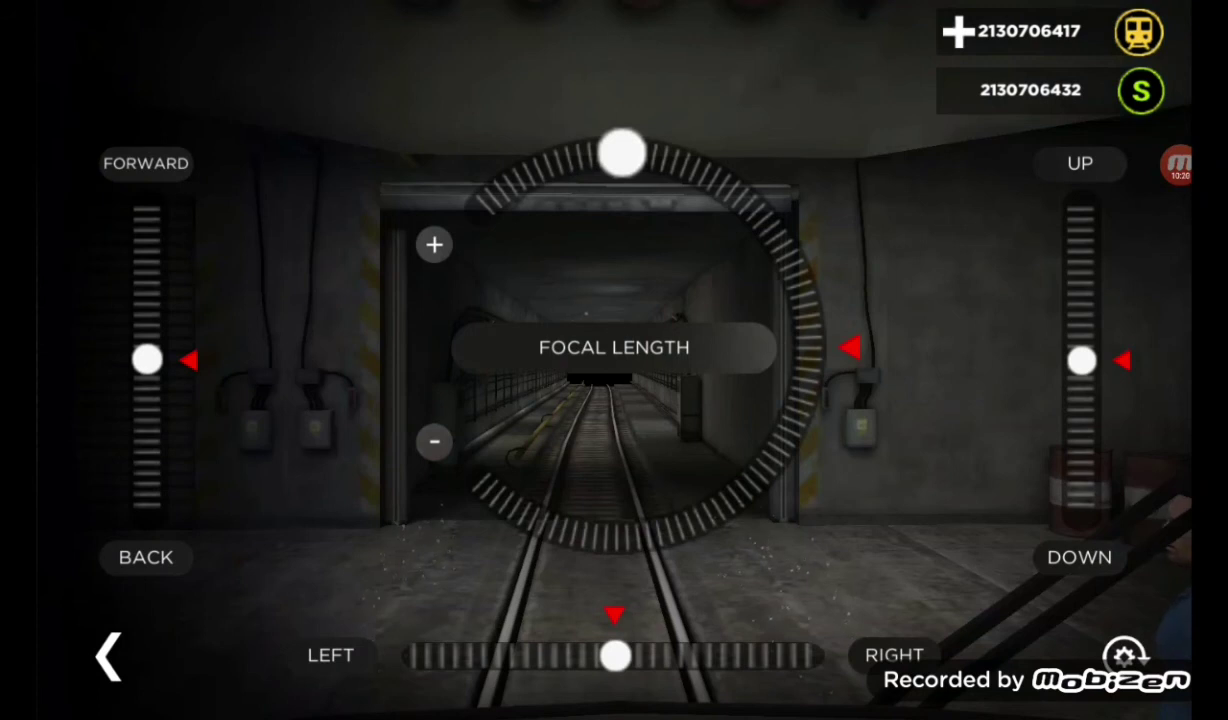
drag(147, 360, 147, 512)
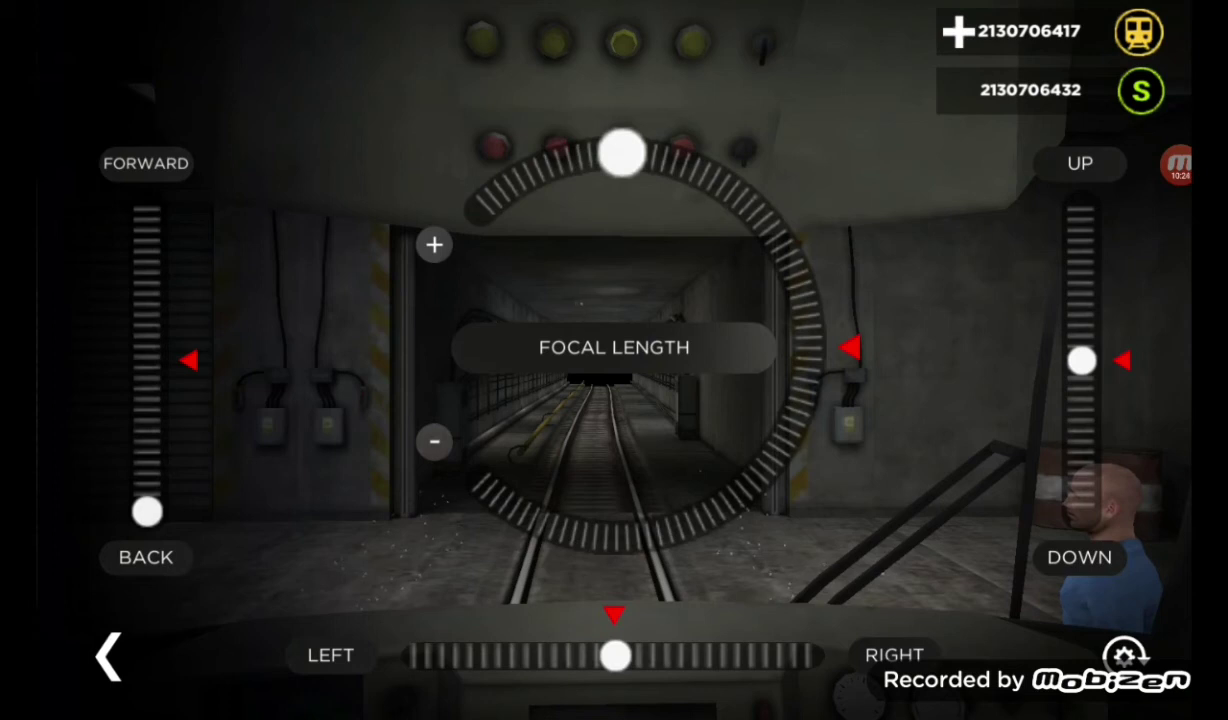
drag(1081, 360, 1081, 508)
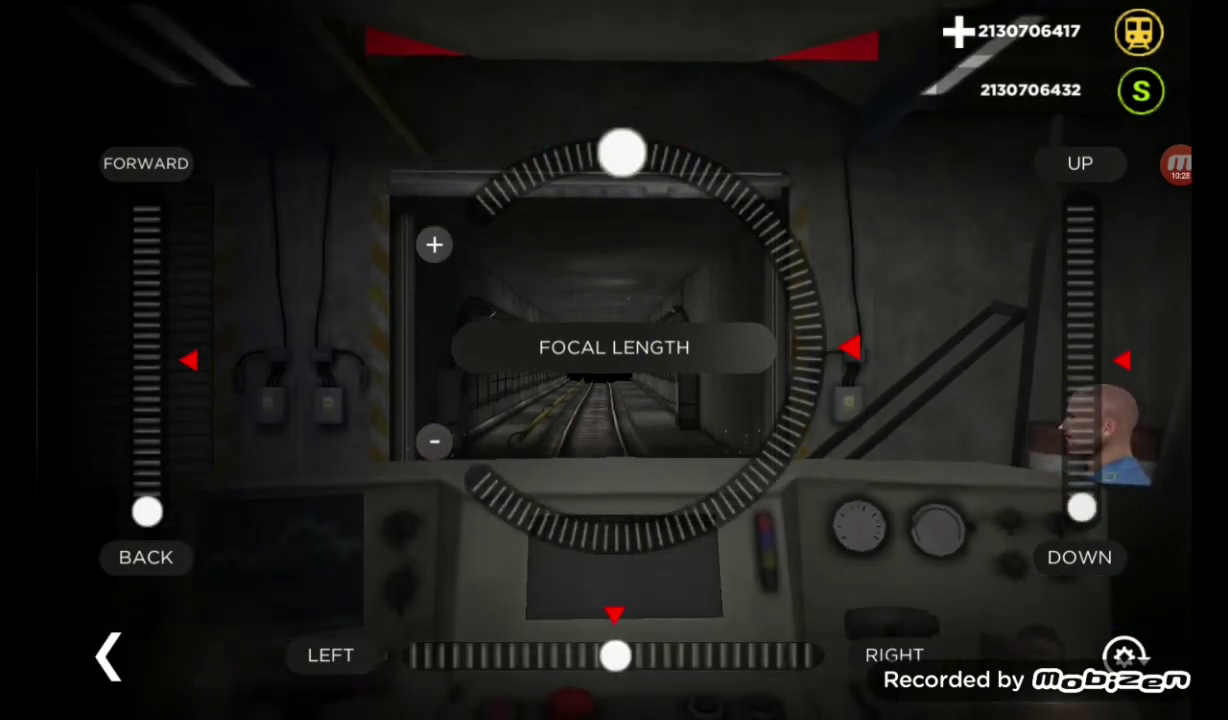
key(Escape)
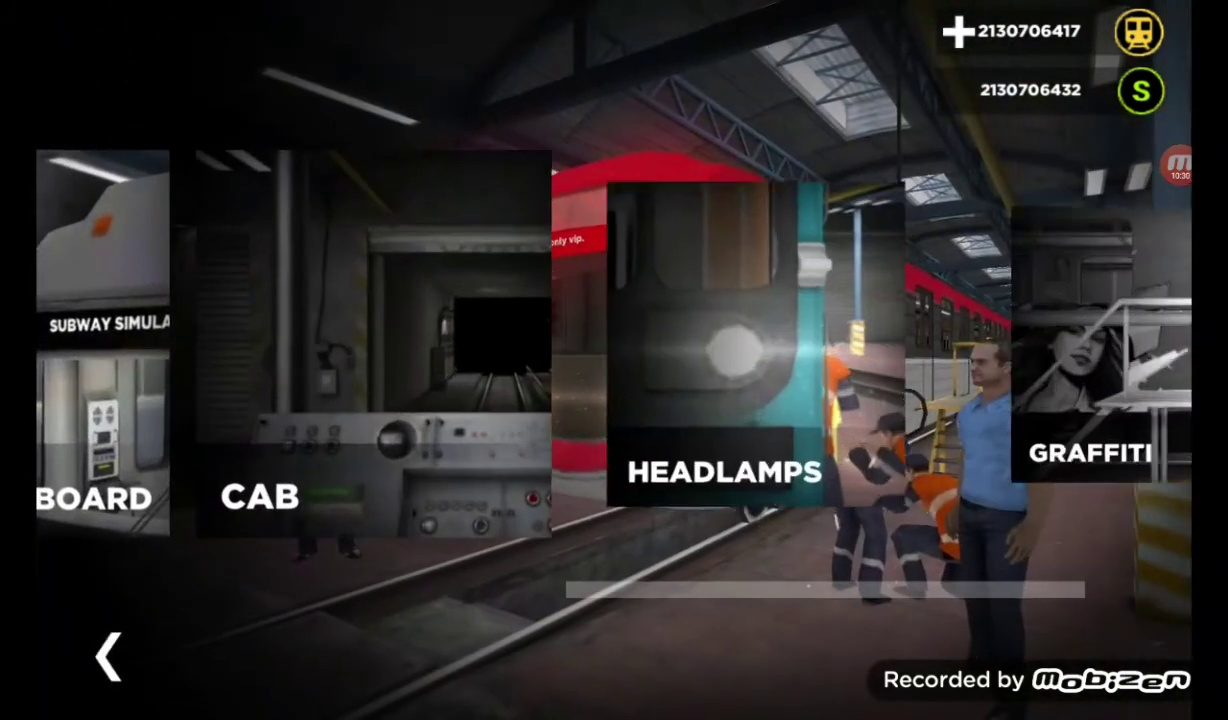
- Give the headlamps Preset 8, glance at Graffiti, and leave the garage
click(718, 345)
click(644, 630)
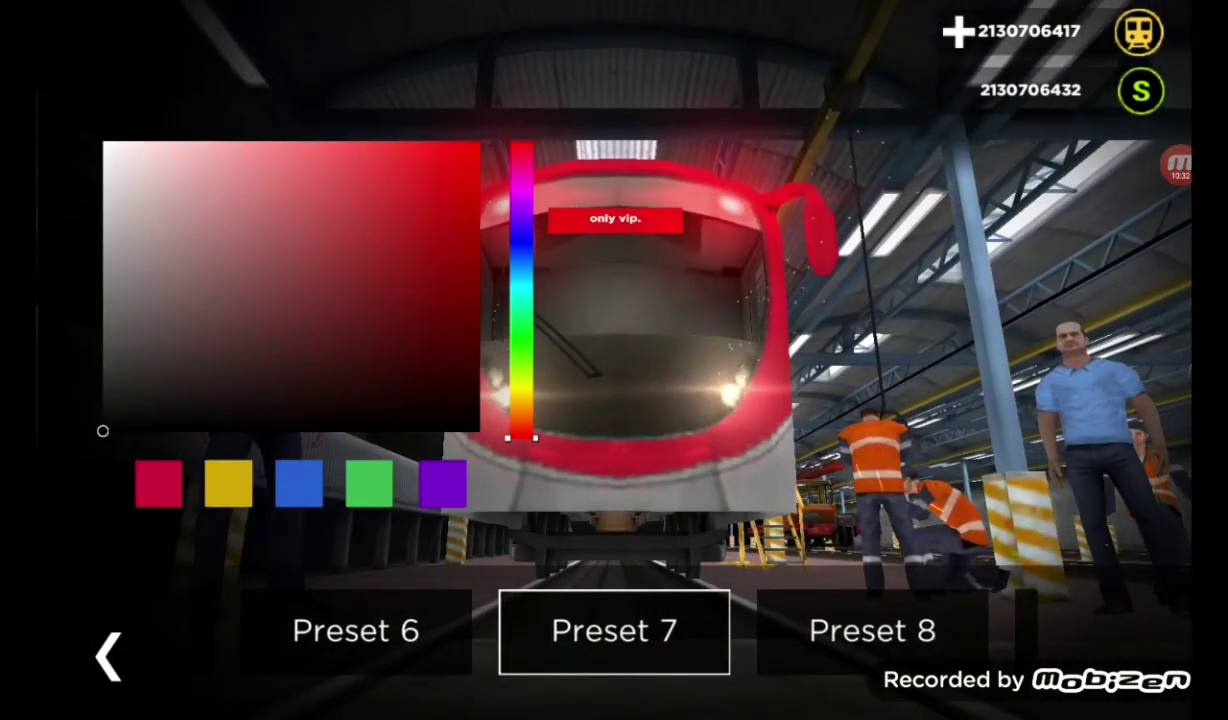
click(866, 630)
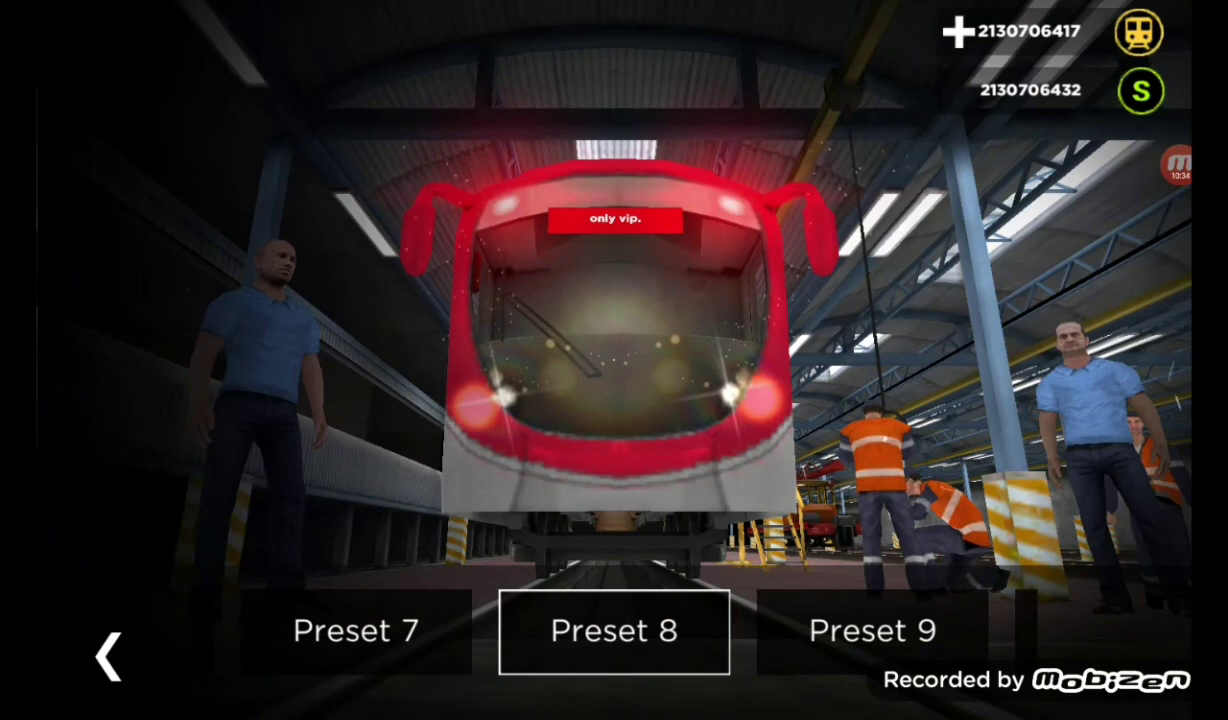
key(Escape)
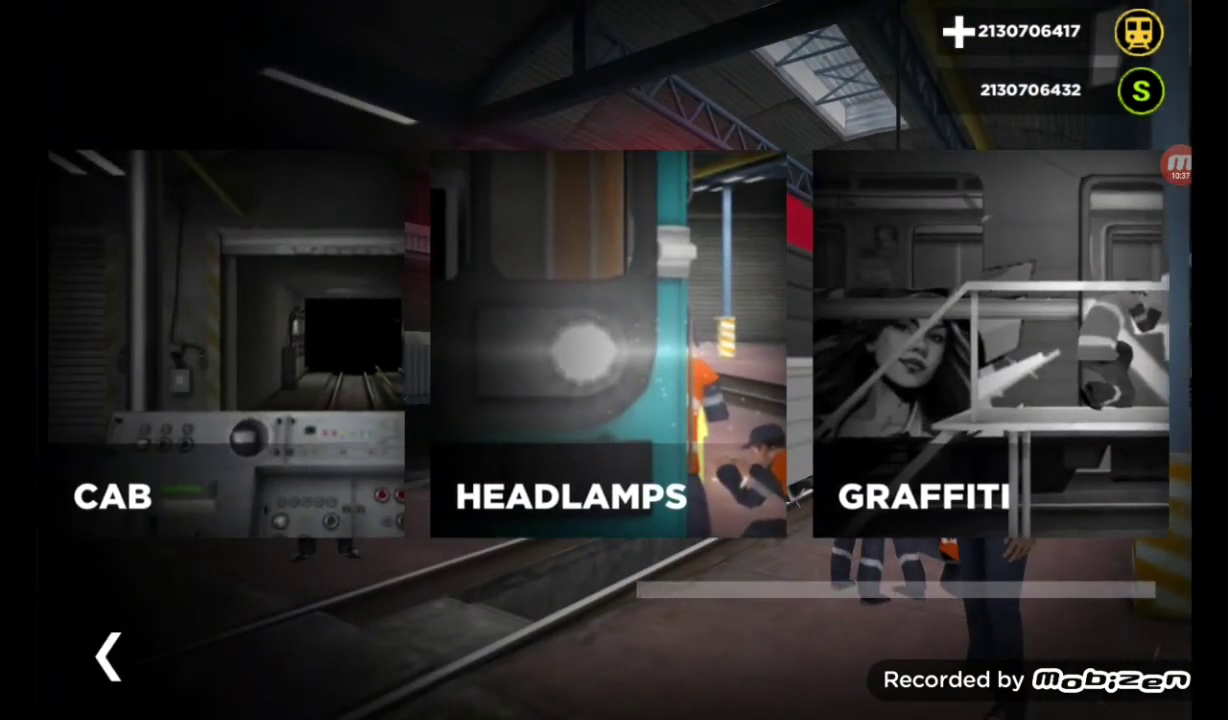
click(975, 340)
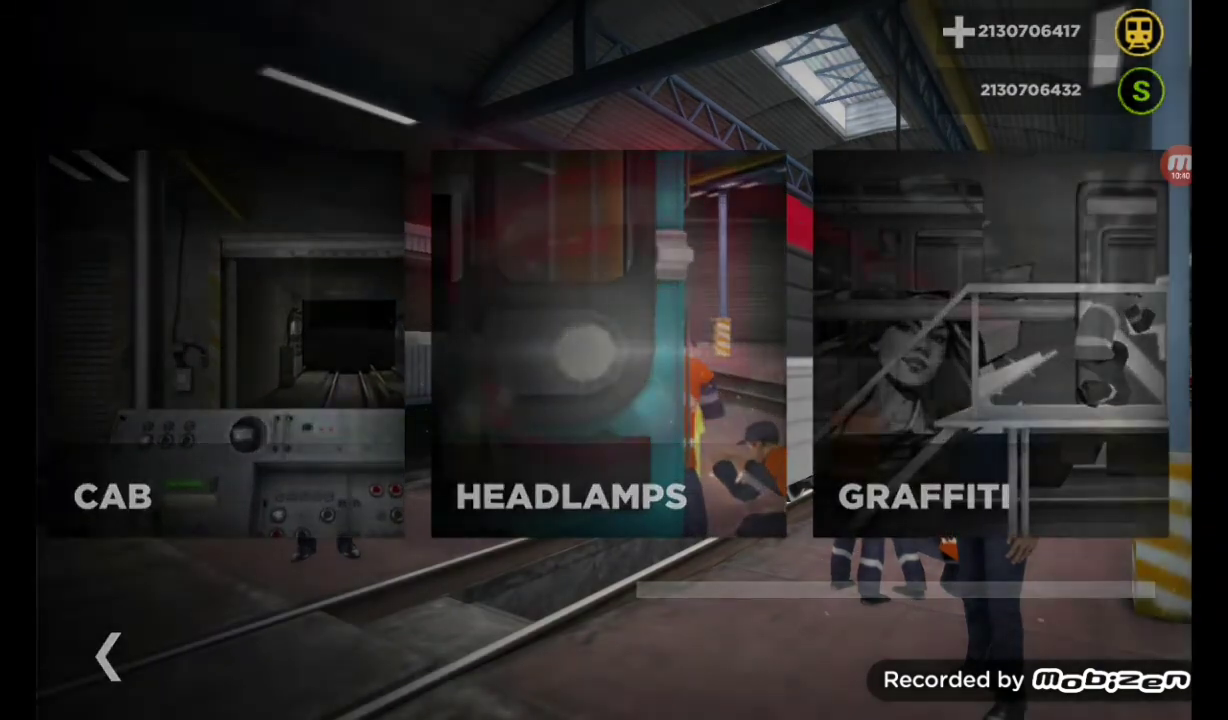
key(Escape)
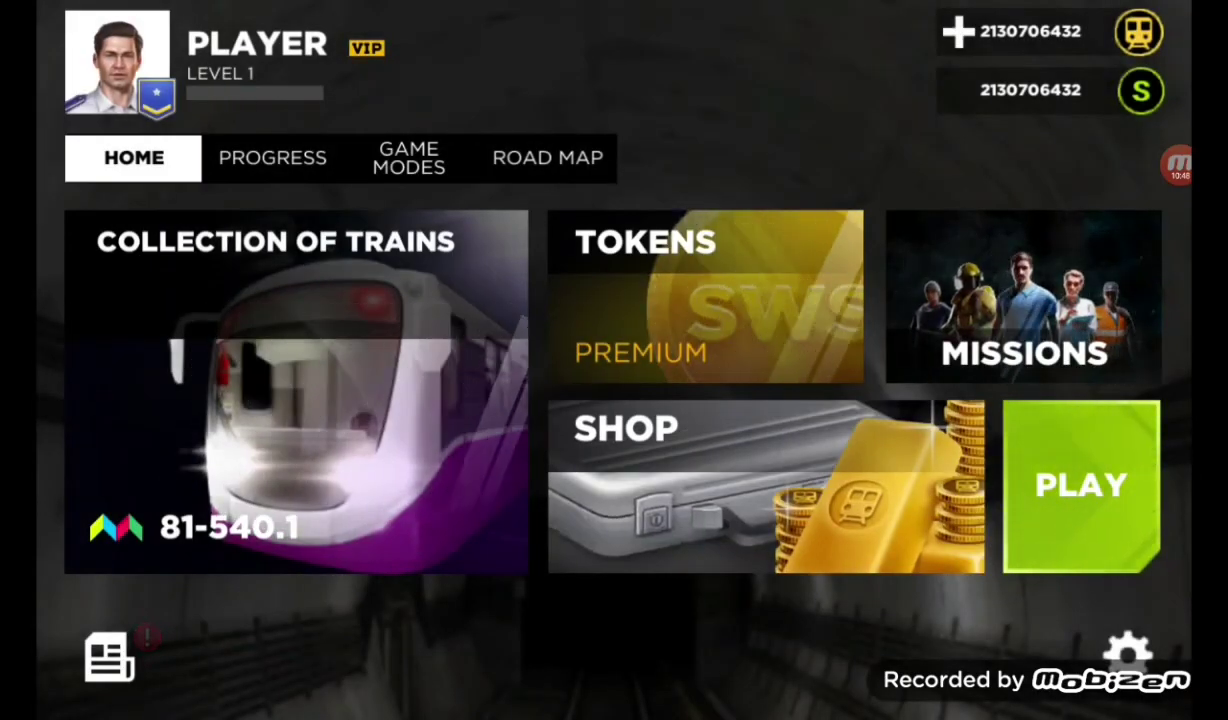
- Choose Driver Mode, look at the Russia map, then pick a driving region
click(1081, 486)
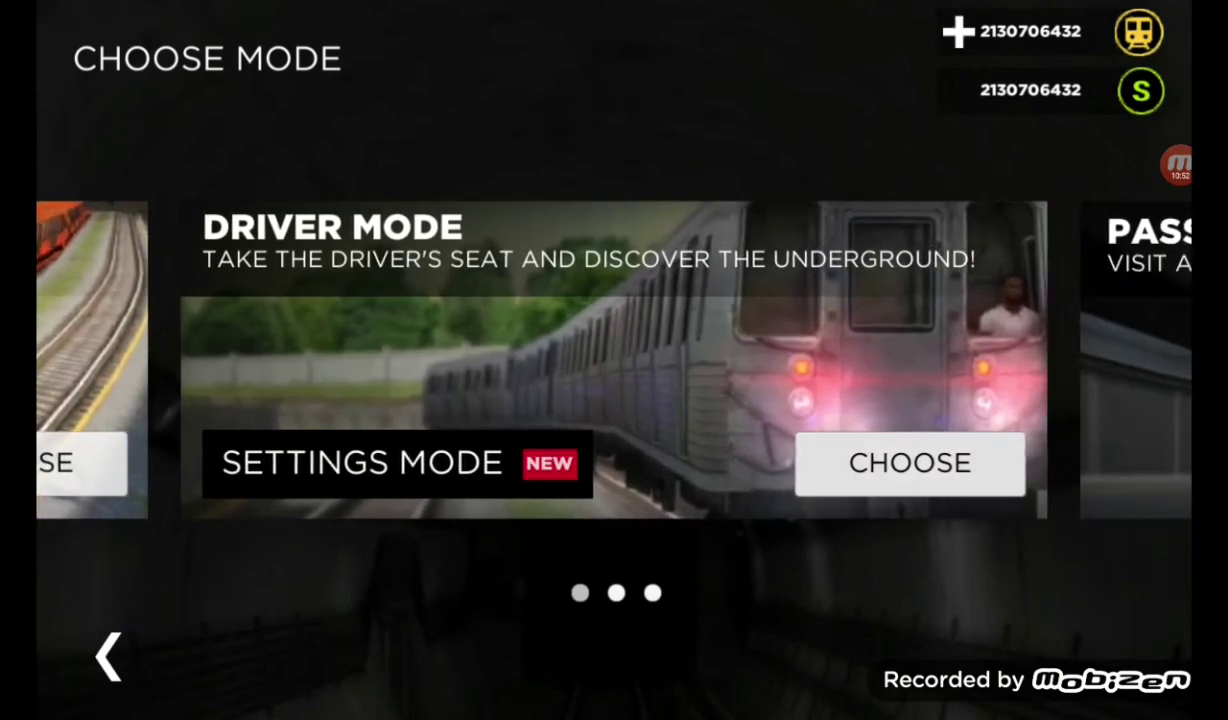
click(909, 463)
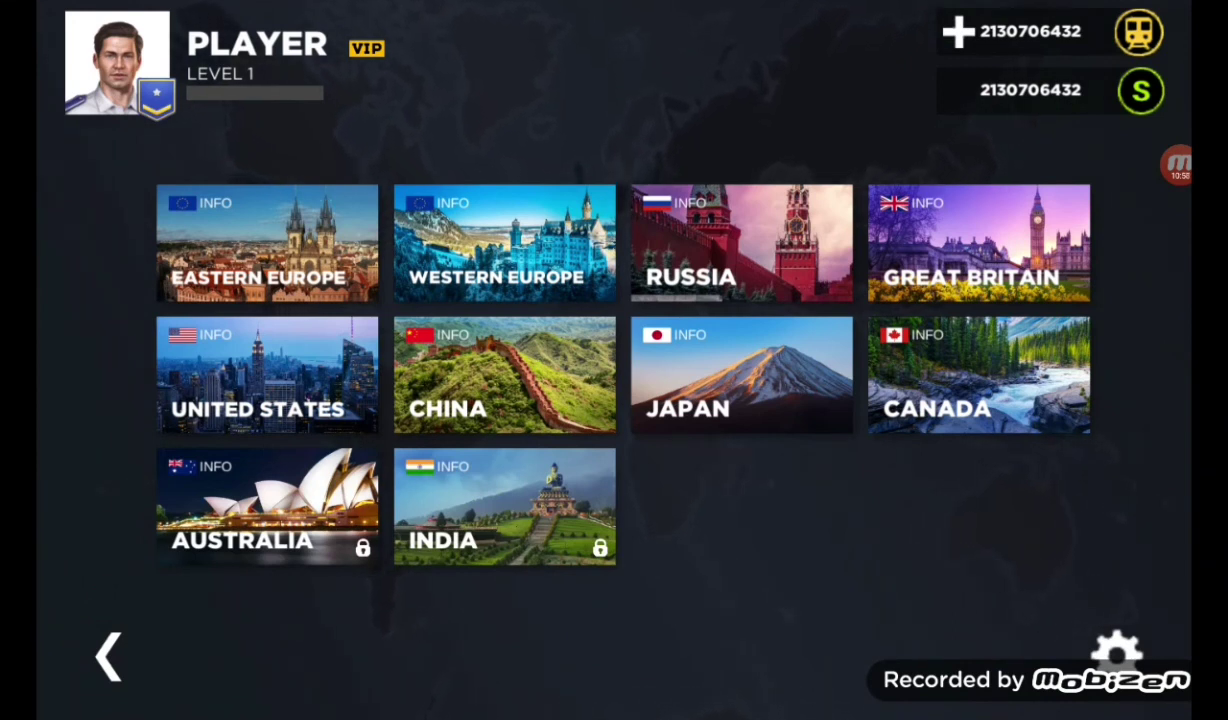
click(741, 243)
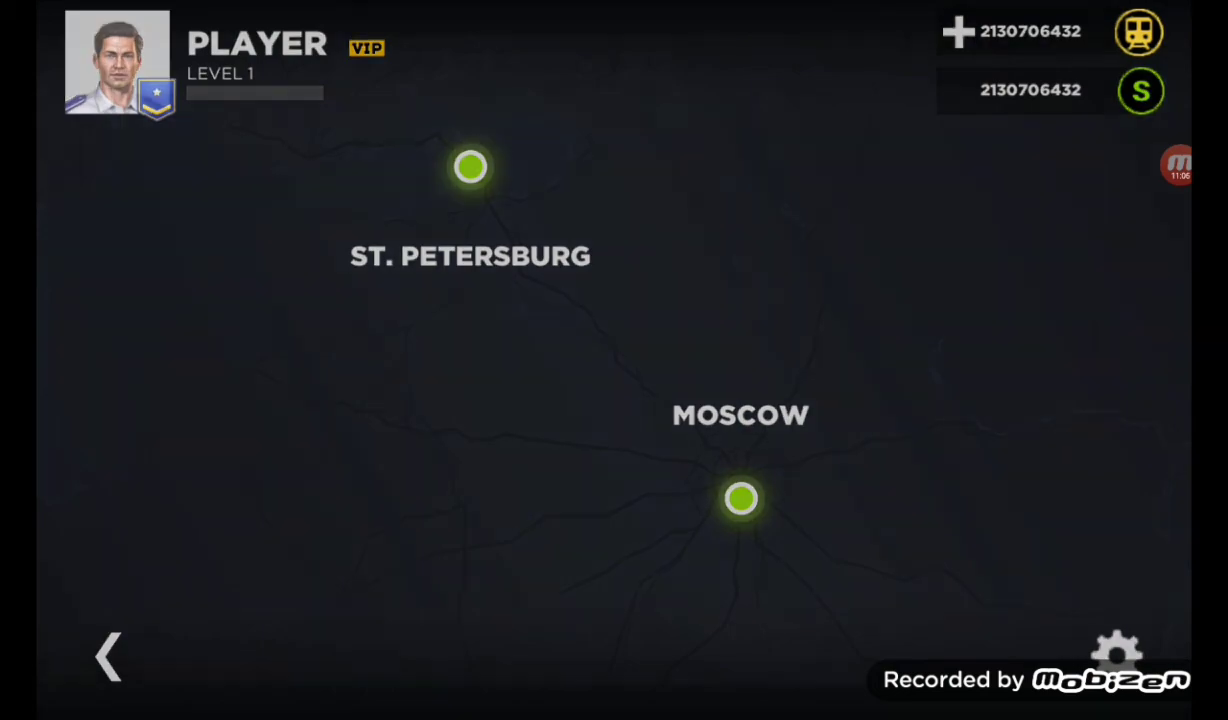
click(108, 657)
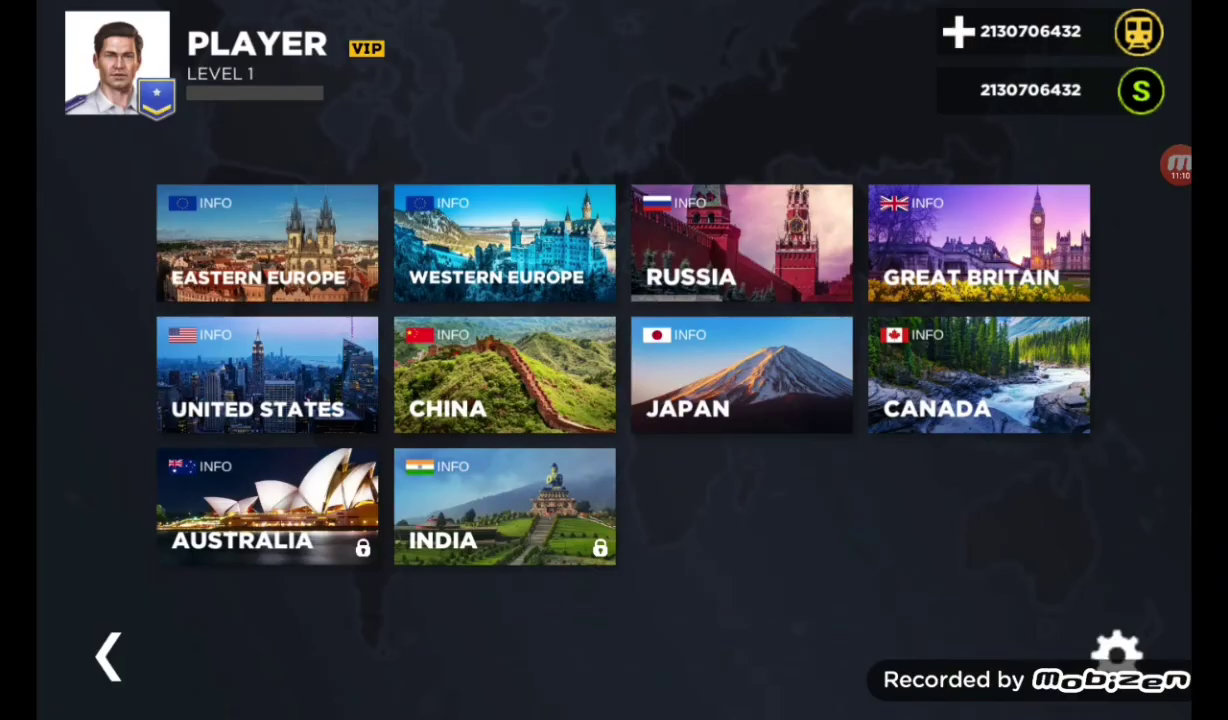
click(979, 243)
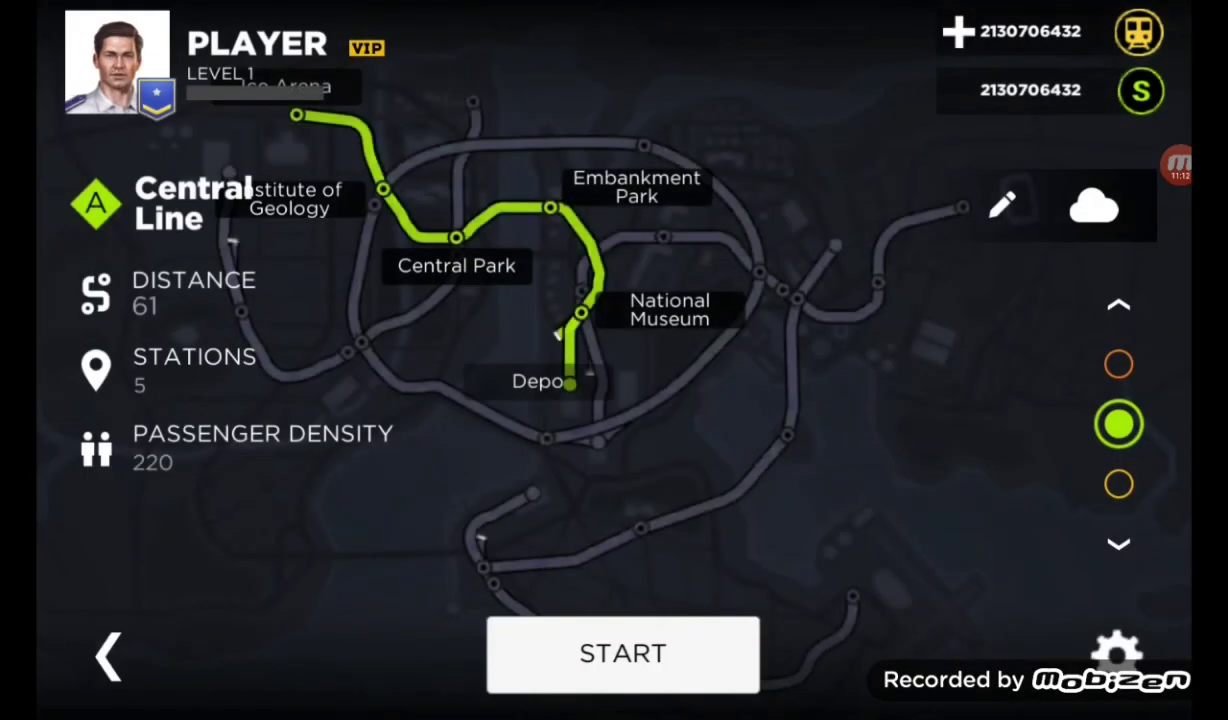
- Start the Central Line run and push the throttle to move the train out
click(622, 653)
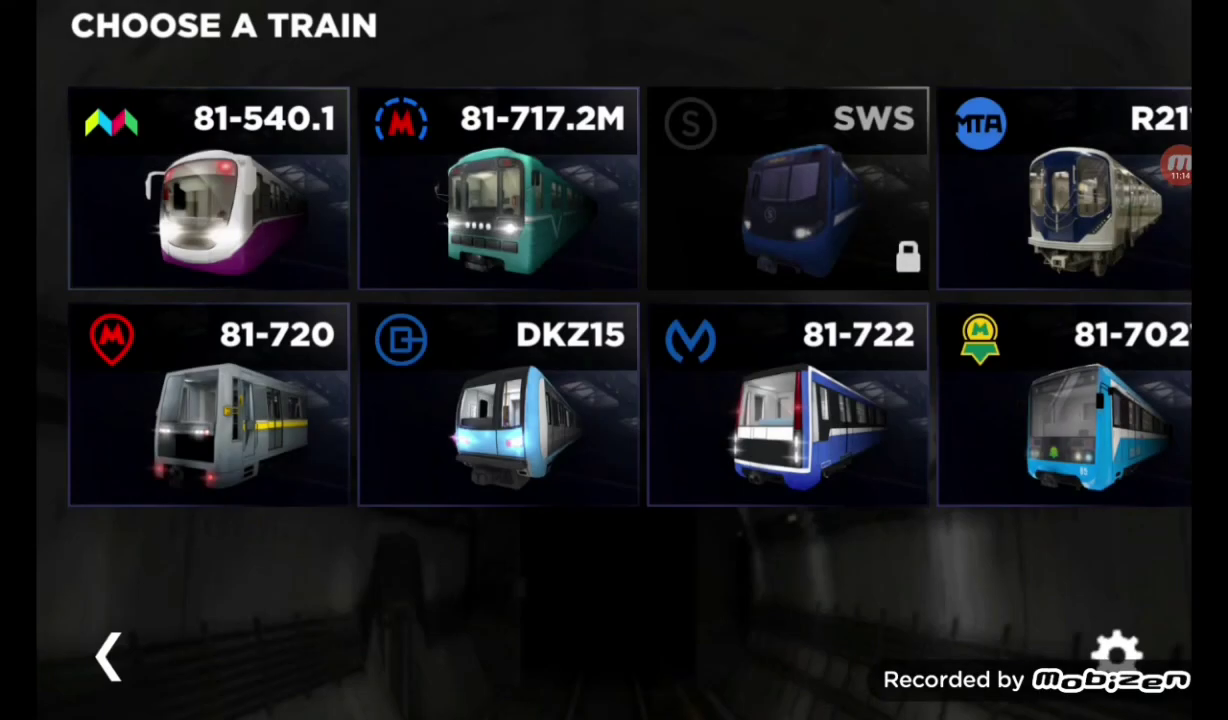
scroll(590, 290, right, 10)
scroll(590, 290, right, 10)
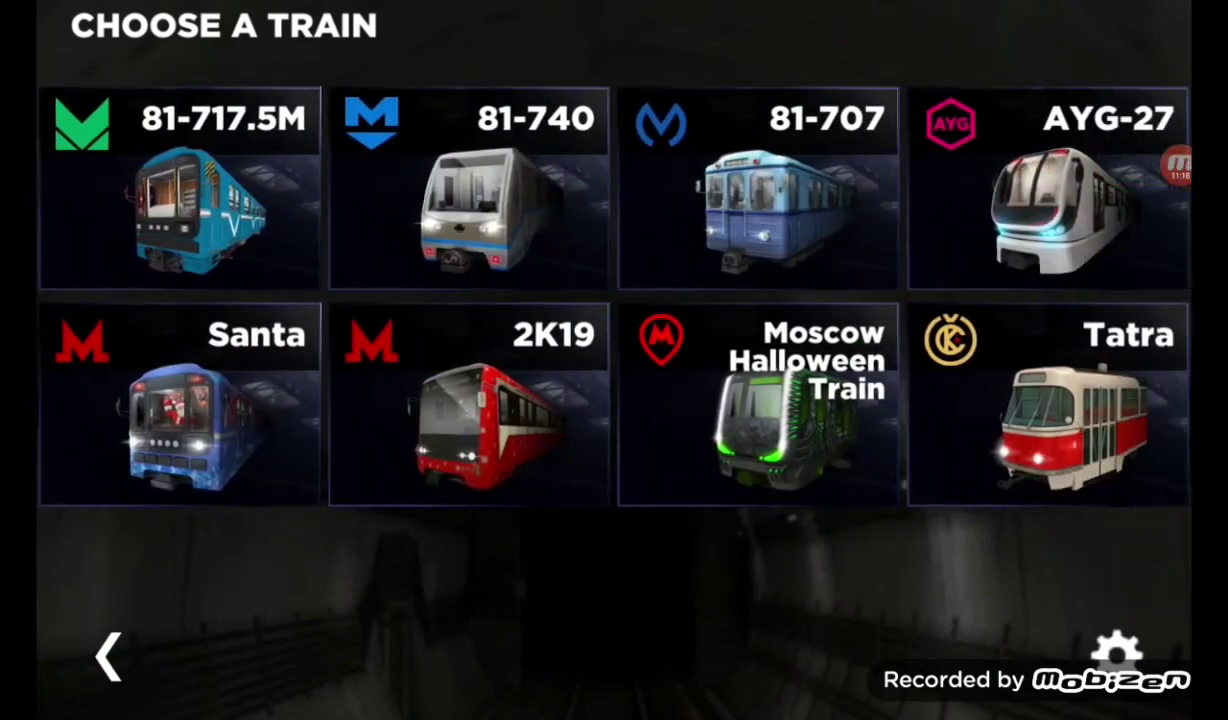
scroll(614, 295, left, 10)
scroll(590, 290, left, 10)
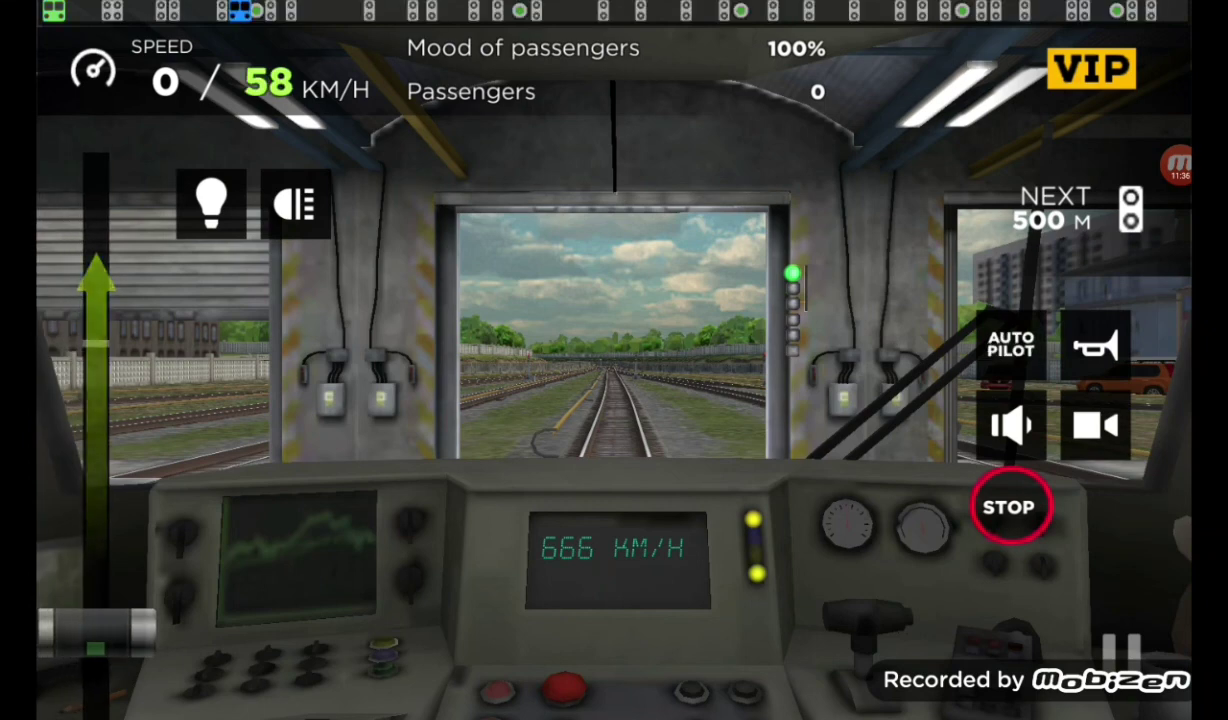
drag(96, 628, 96, 215)
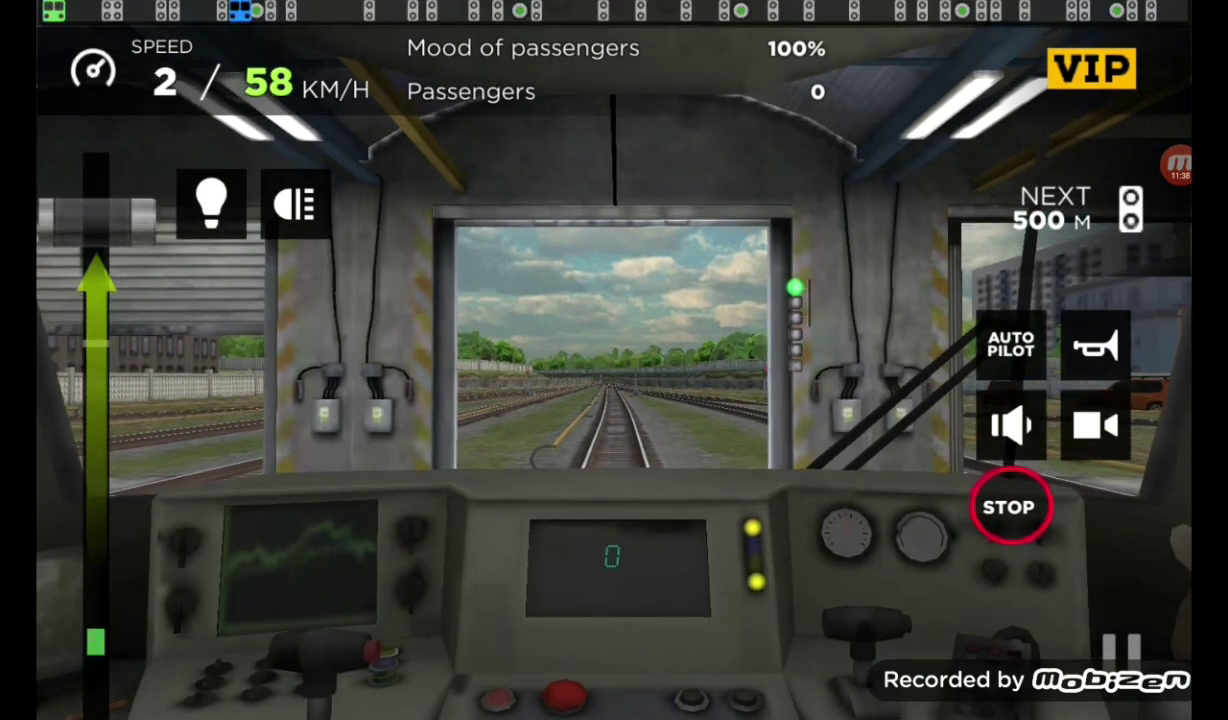